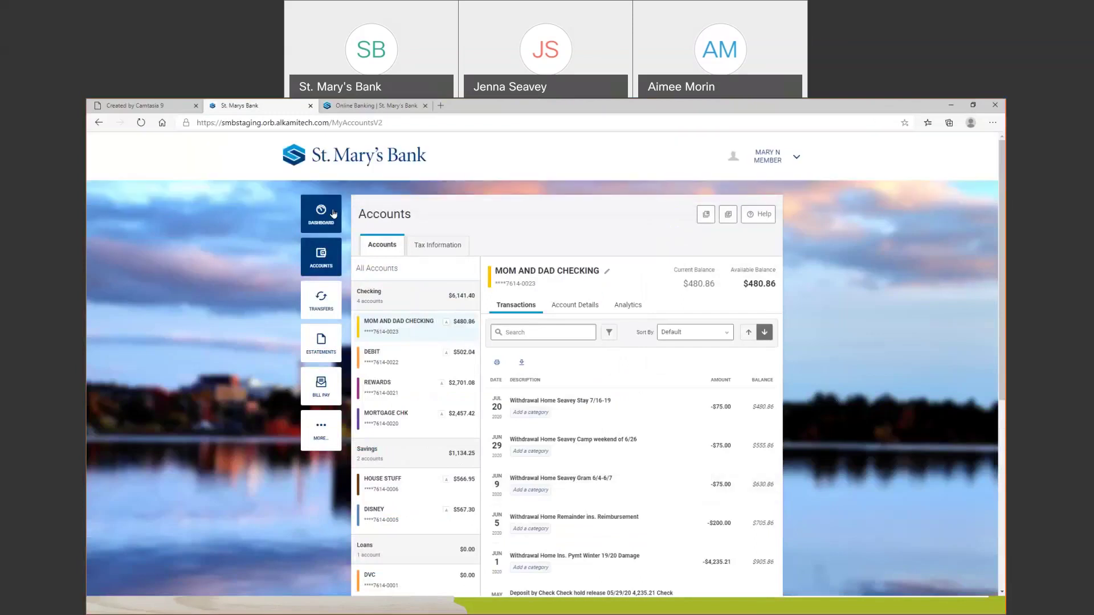
Return to the Dashboard showing Checking $6,141.40, Savings $1,134.25 and Certificates of Deposit $507.16
click(334, 213)
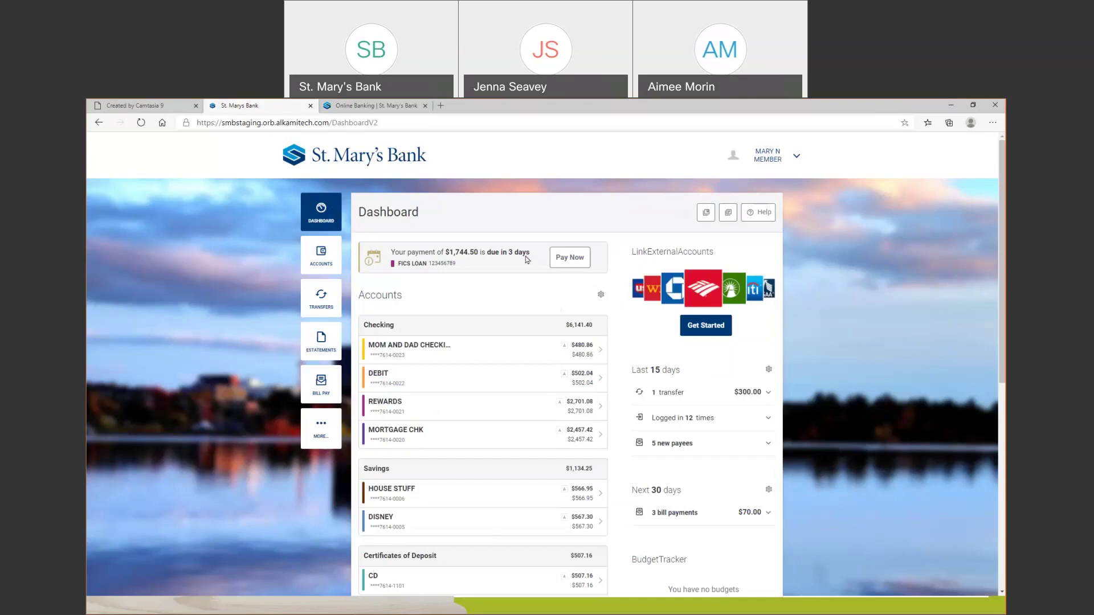
Scroll down the Dashboard to the Mortgages, BudgetTracker and Quick Links sections
scroll(605, 406, down, 1)
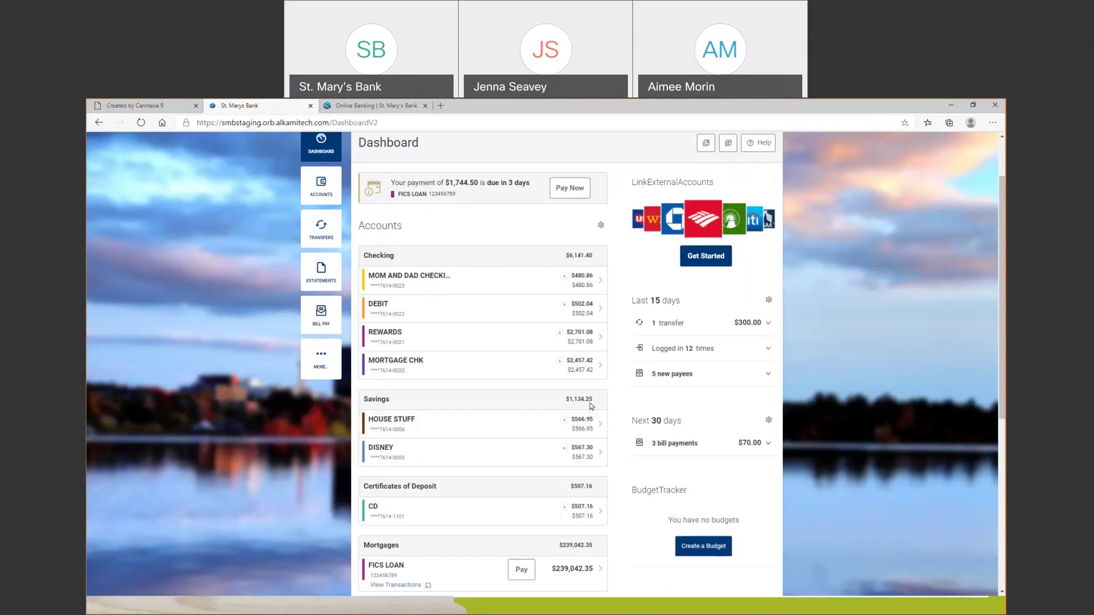
scroll(591, 406, down, 1)
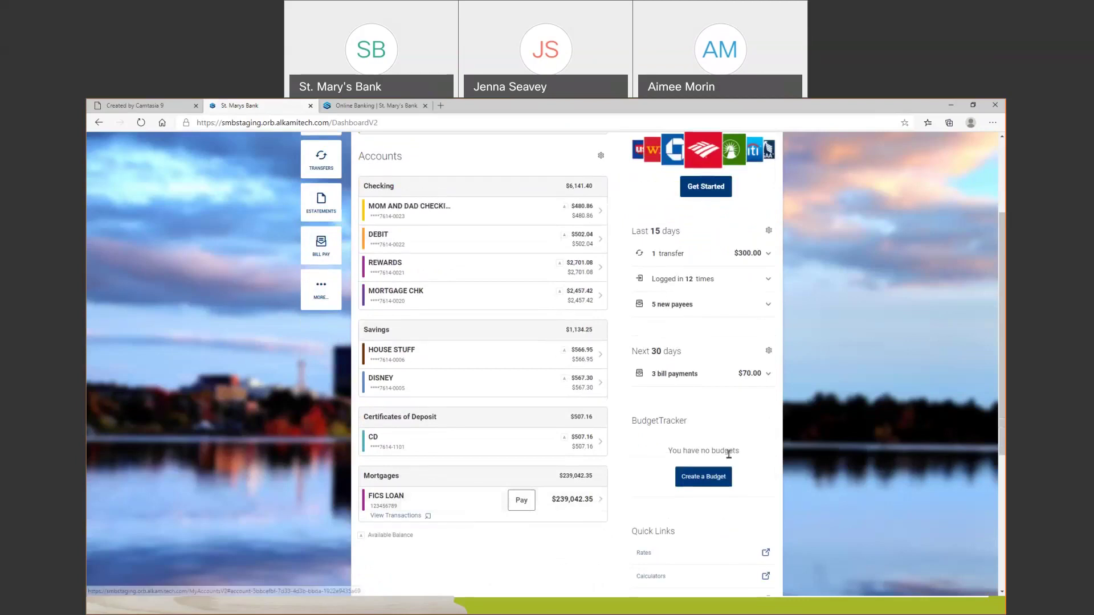
scroll(729, 455, down, 1)
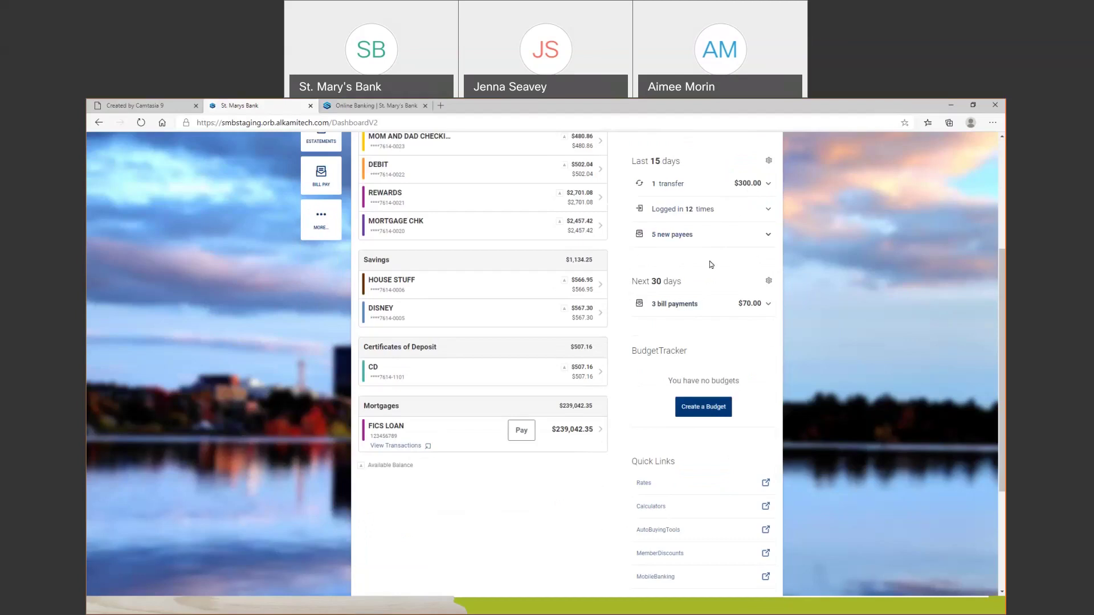
click(769, 304)
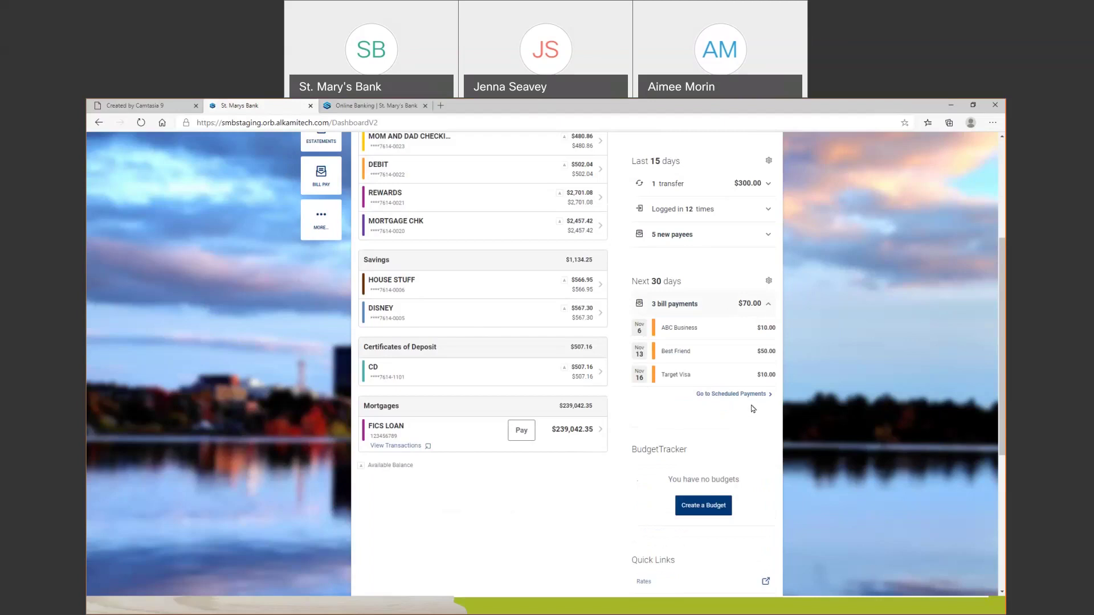
click(768, 304)
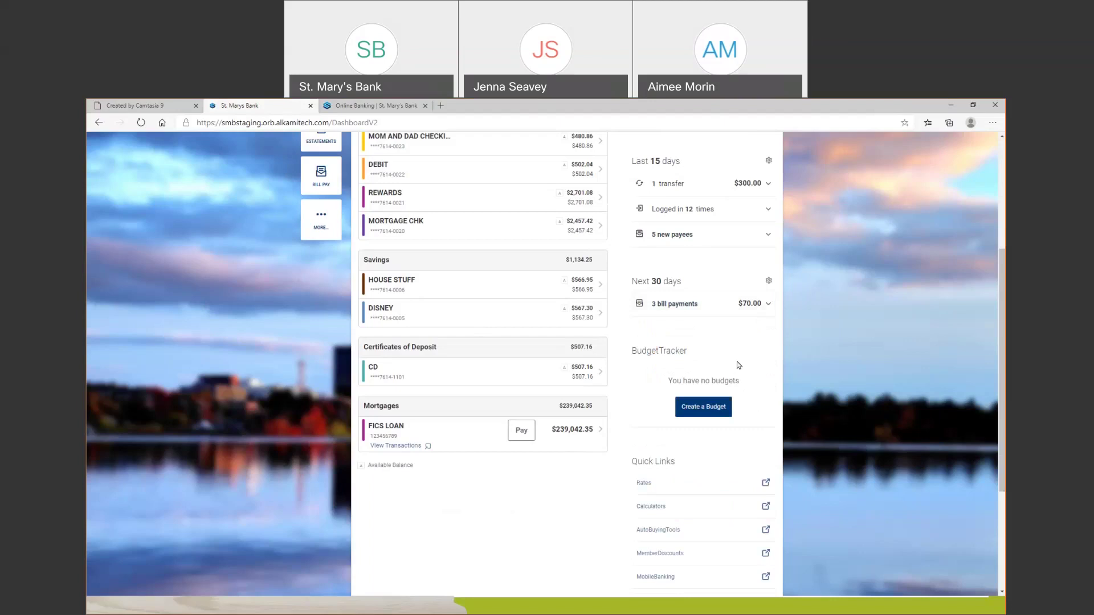
scroll(742, 367, down, 1)
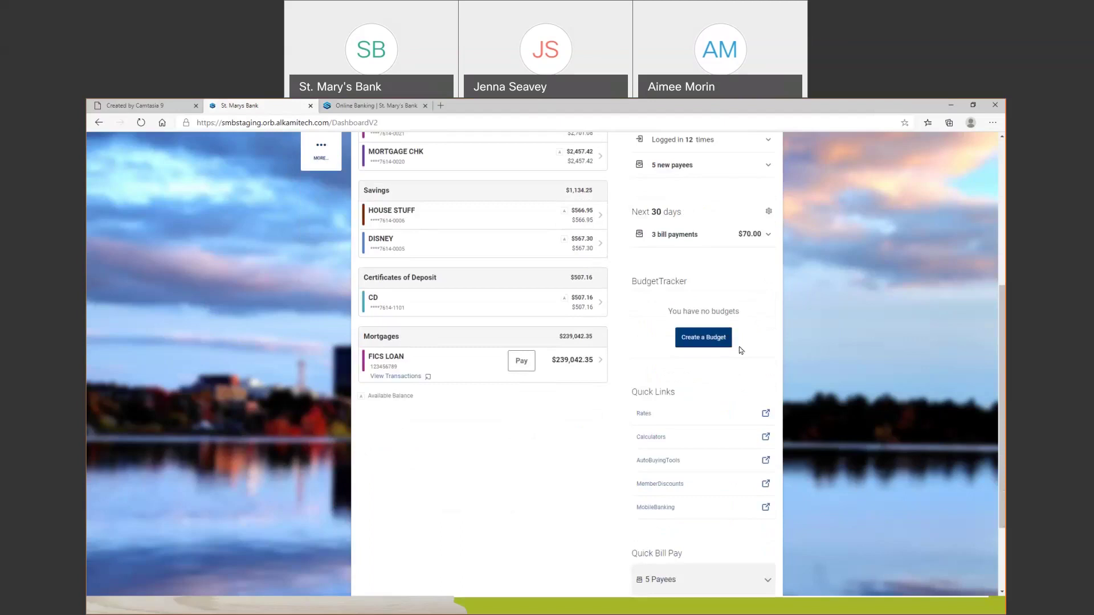
scroll(711, 408, down, 2)
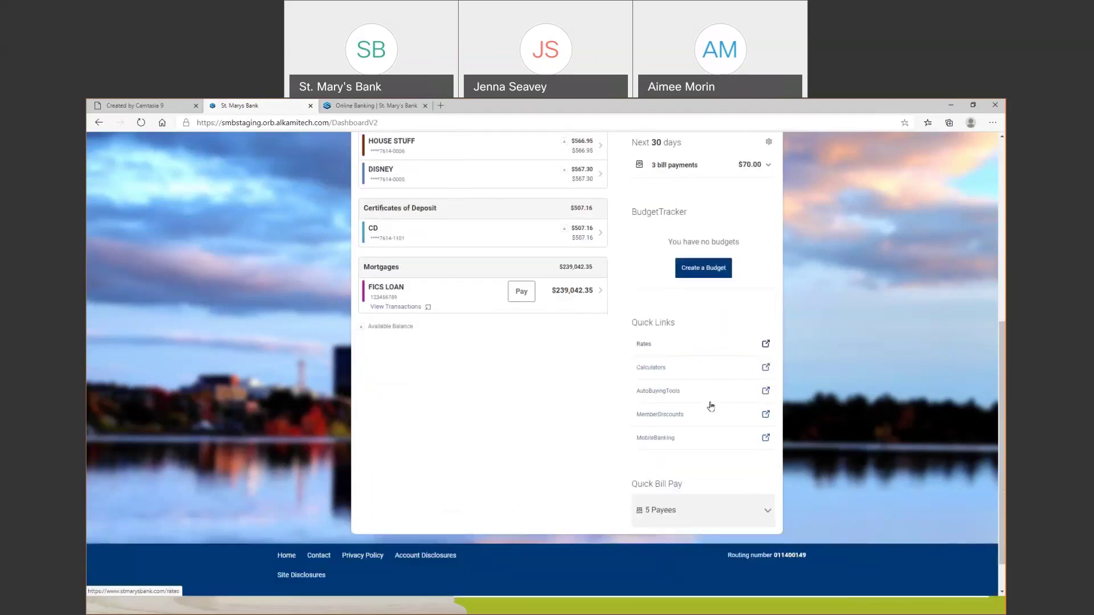
scroll(711, 405, up, 6)
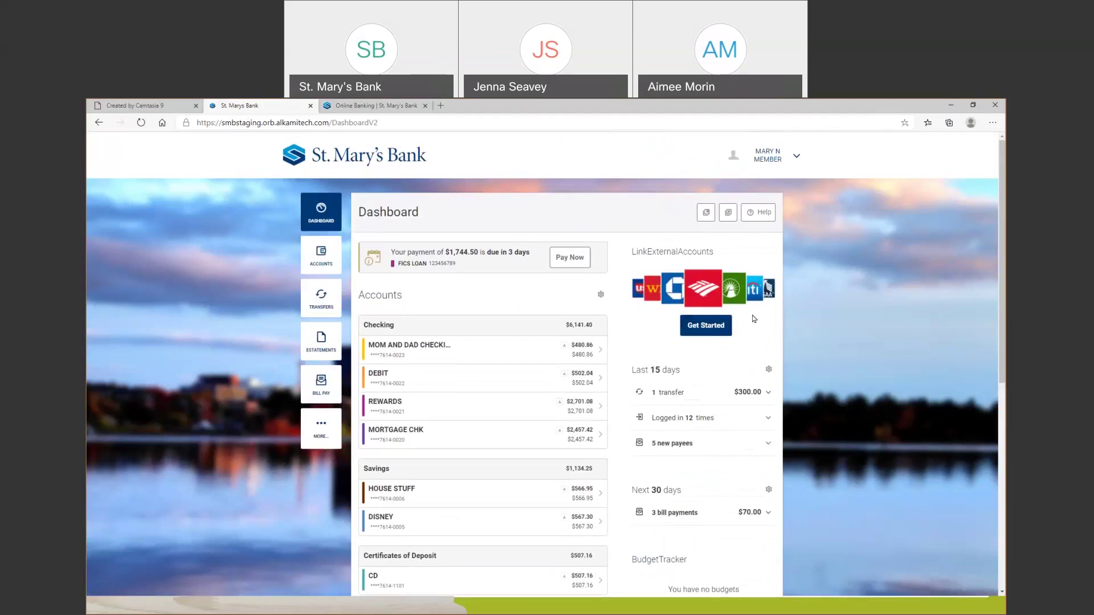
key(Tab)
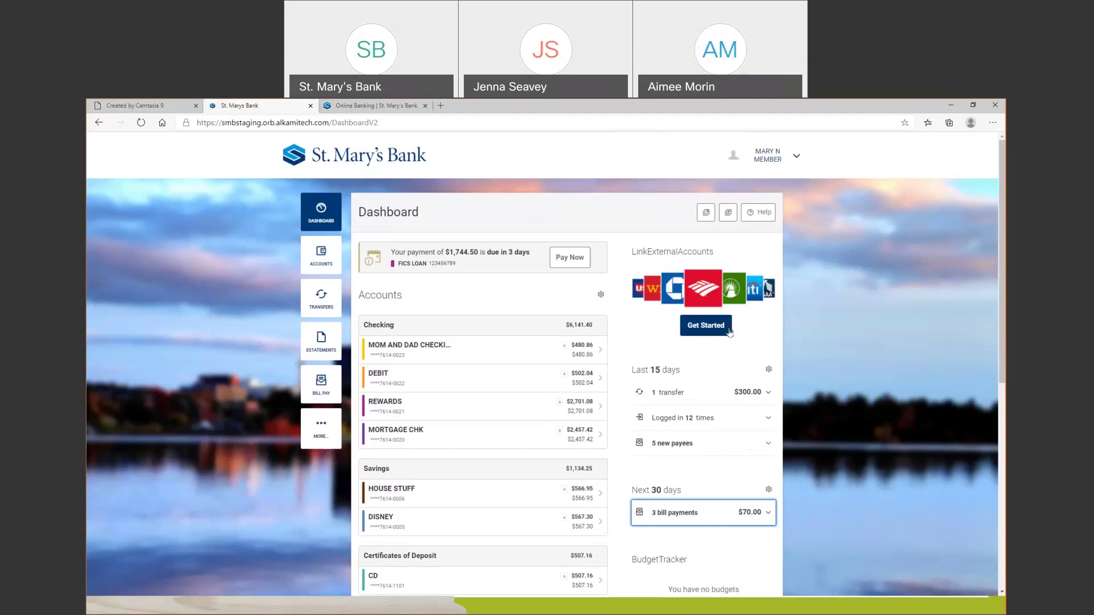
Start linking an external account by searching 'grani' and choosing Granite State Credit Union
click(729, 333)
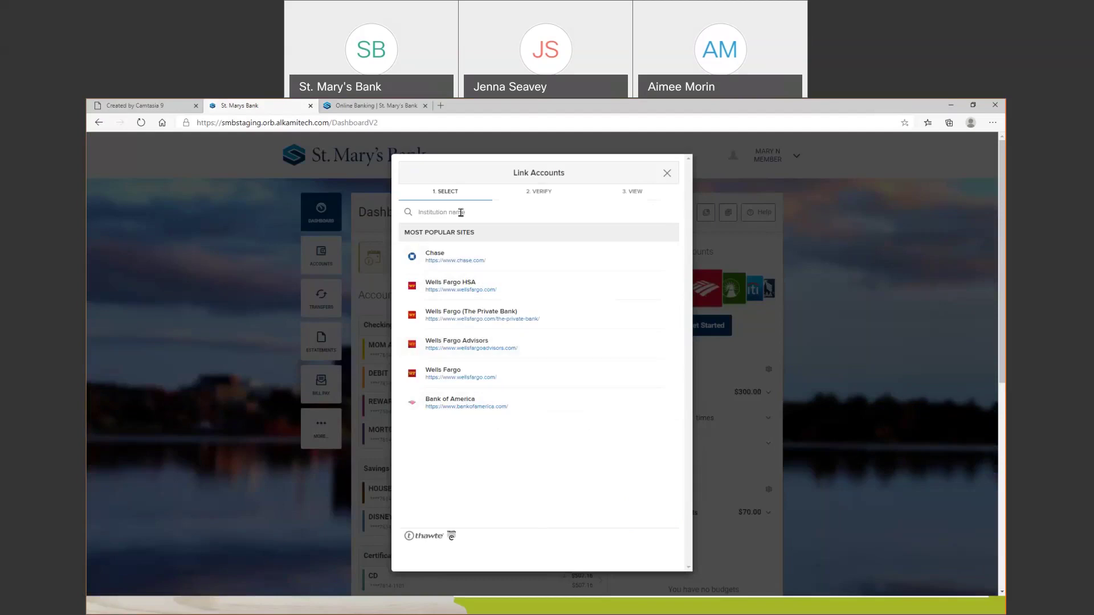
click(461, 213)
text(granite)
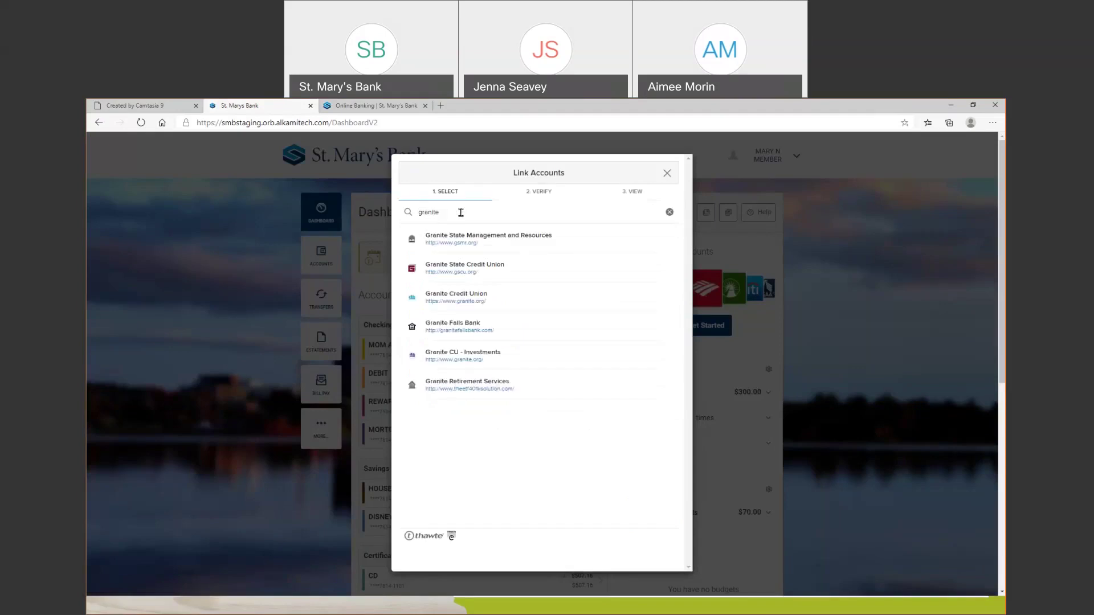
click(502, 271)
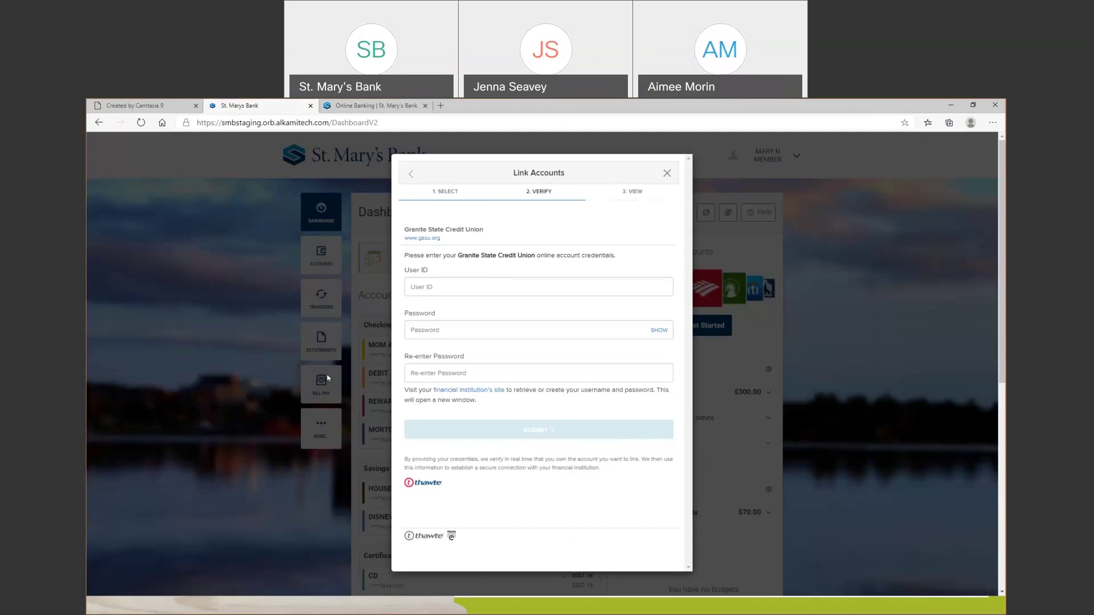
Close the Link Accounts dialog without linking the Granite State Credit Union account
click(667, 174)
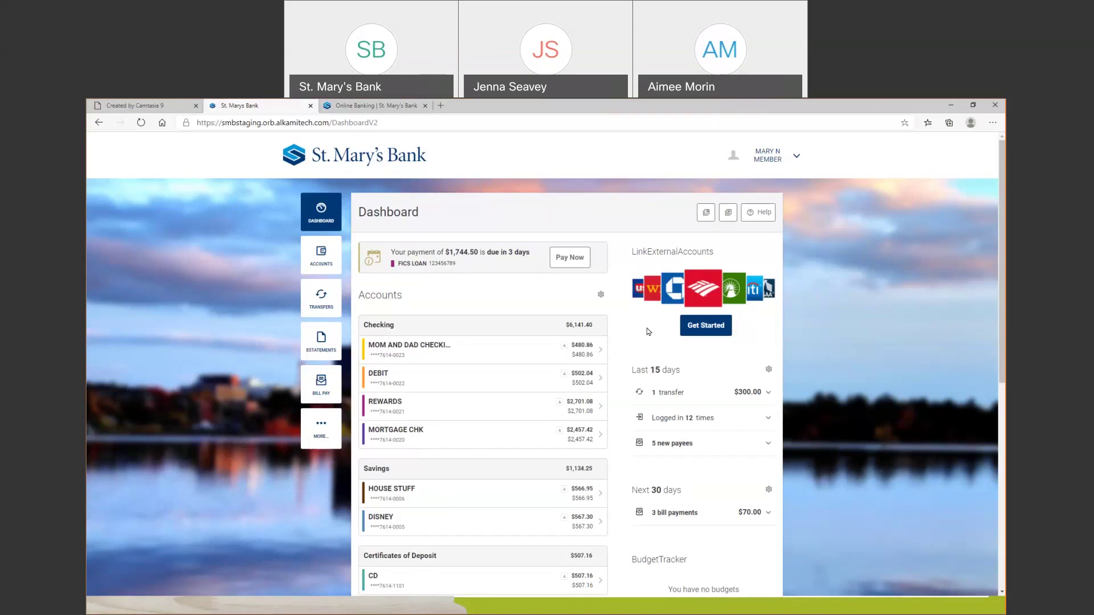
Go to the Classic Transfers form and begin adding an account at another bank
click(325, 301)
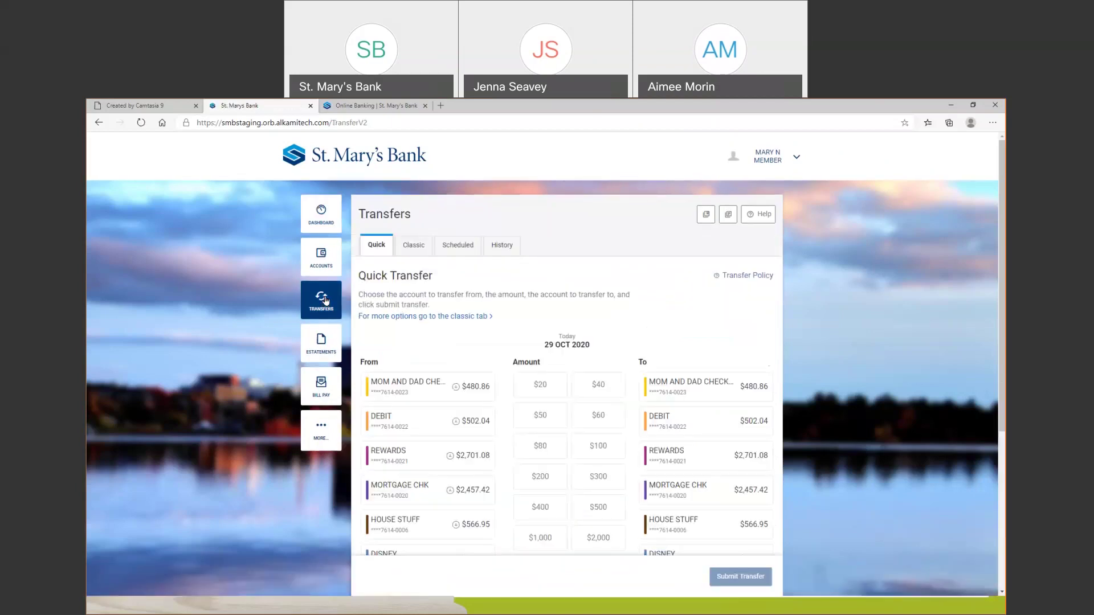
click(419, 249)
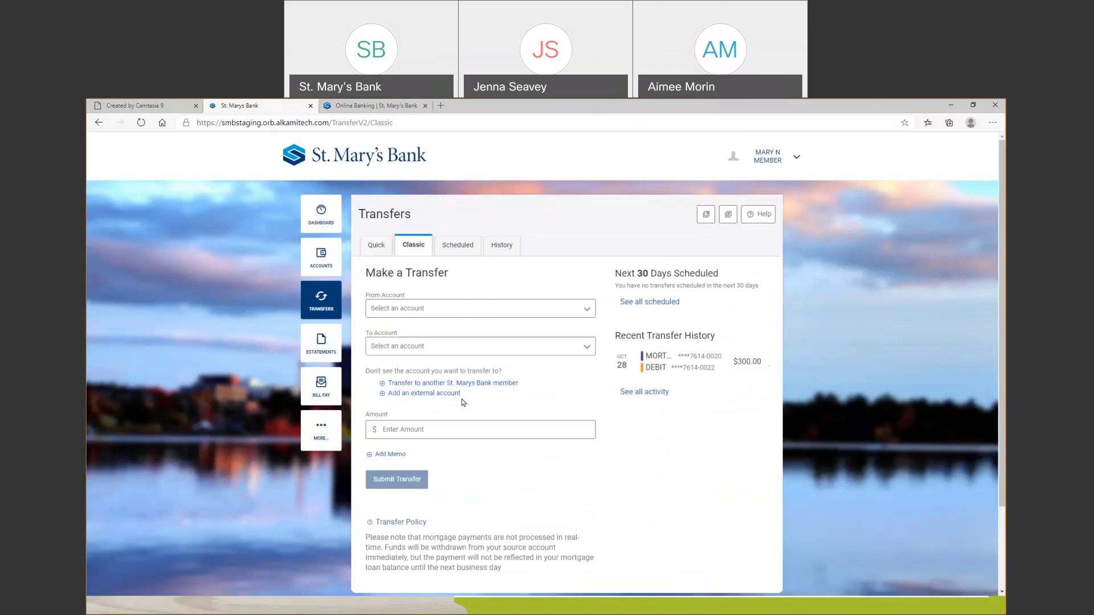
click(439, 396)
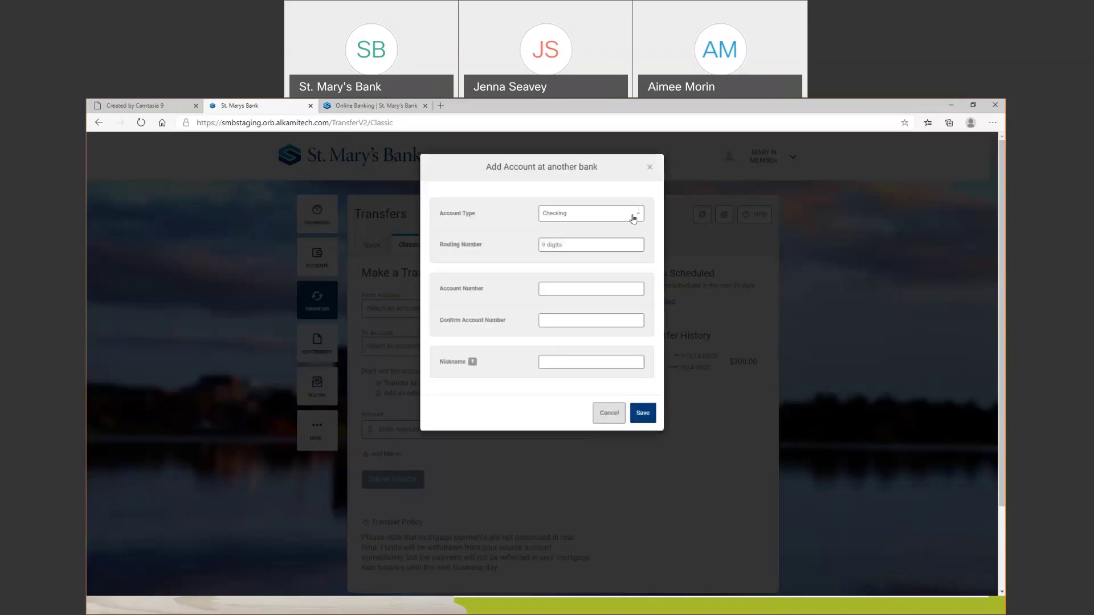
click(635, 214)
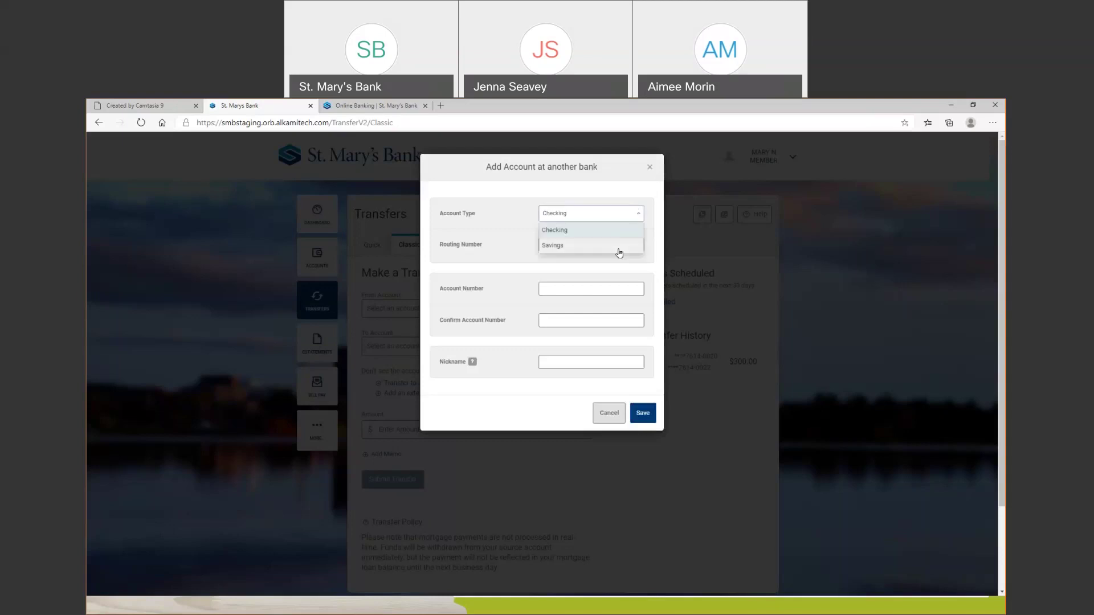
click(487, 242)
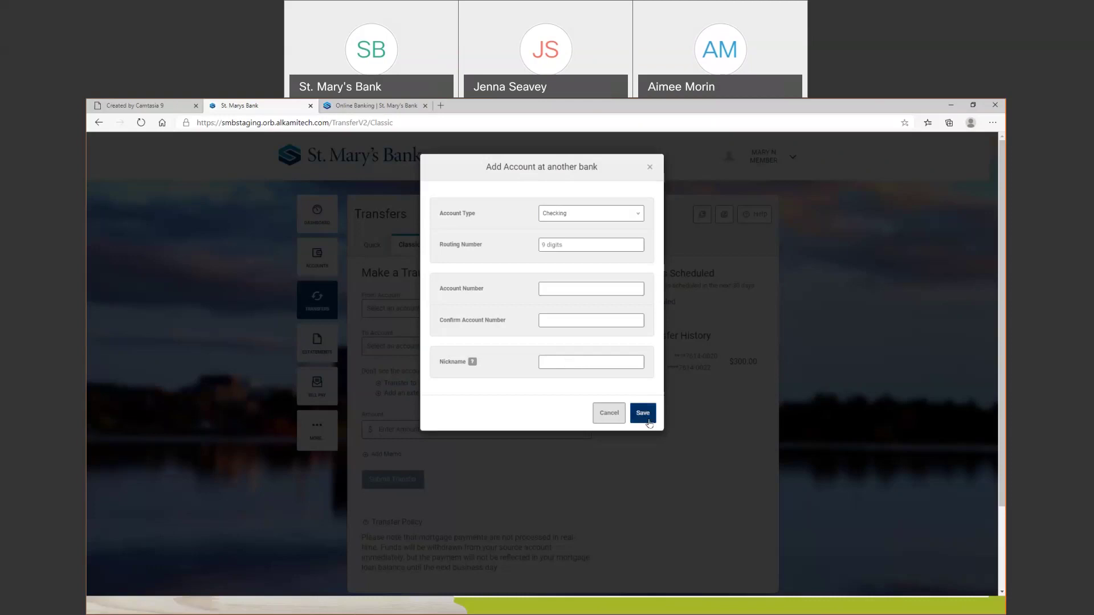
Close the Add Account at another bank form without saving it
click(650, 167)
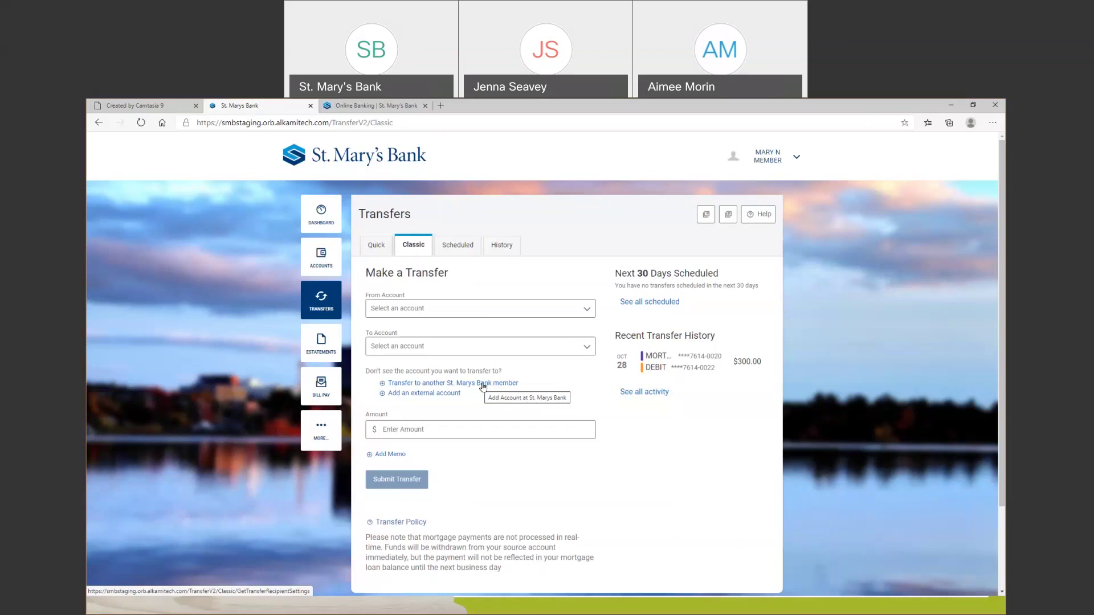
click(483, 385)
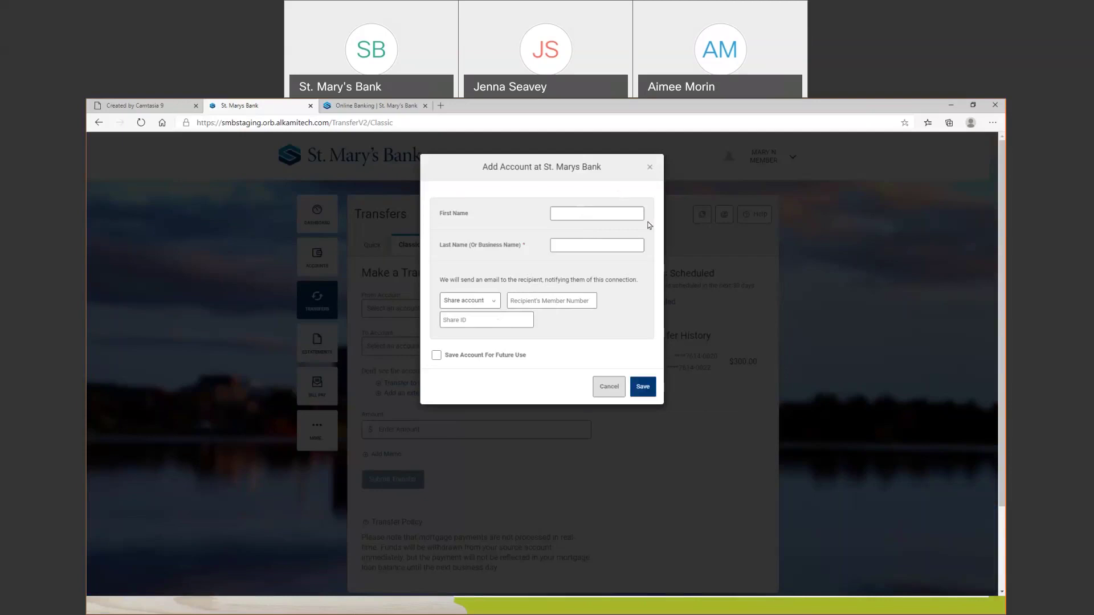
click(610, 388)
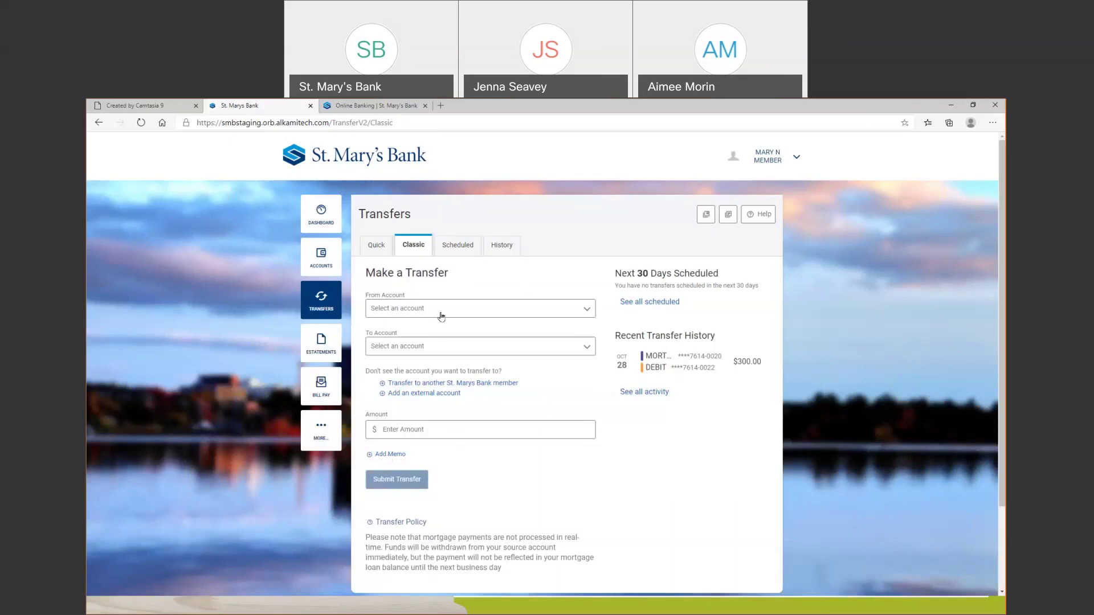
click(320, 213)
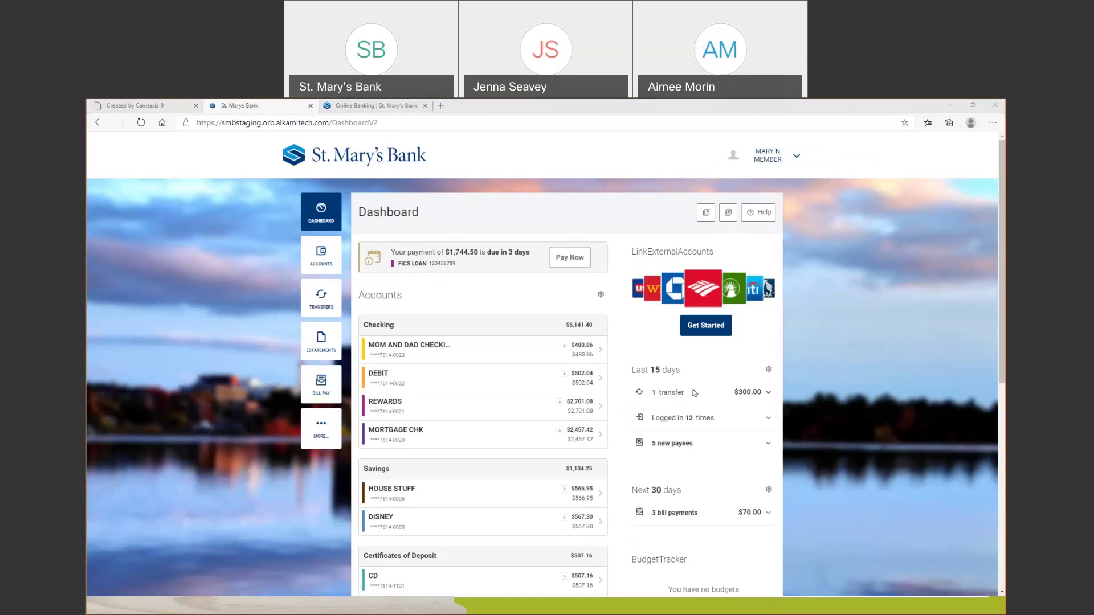
scroll(682, 386, down, 1)
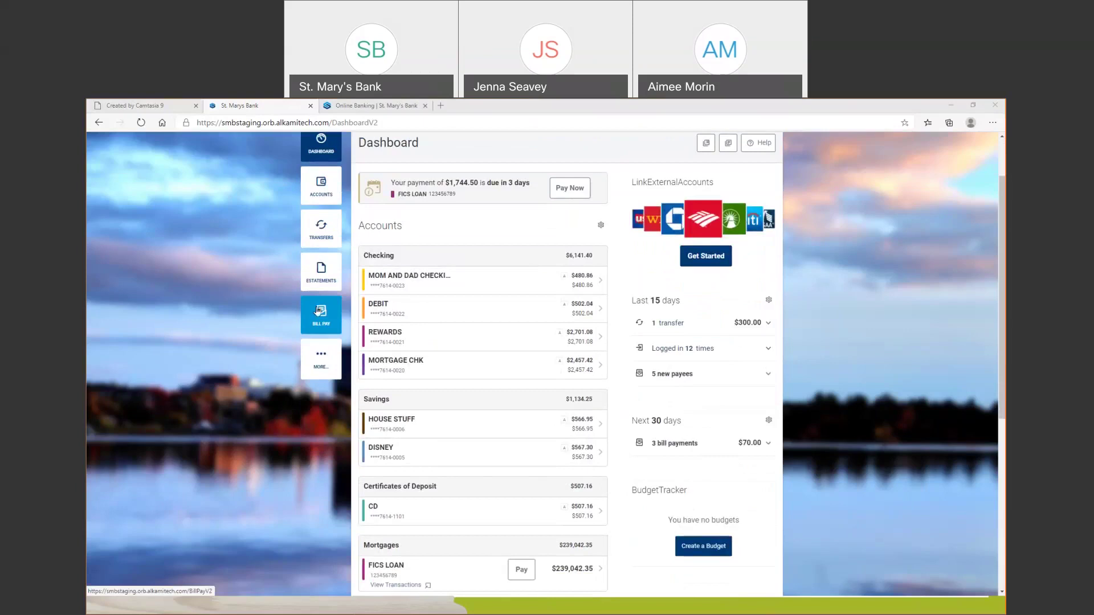
Open Bill Pay, listing five payees and $70.00 scheduled over the next 30 days
click(323, 320)
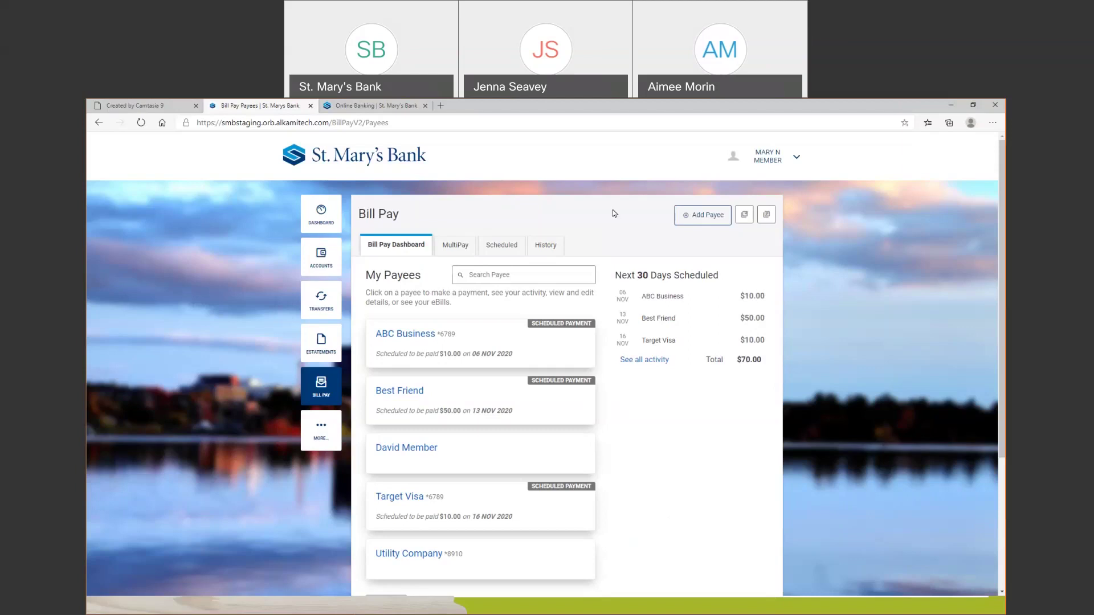
Start a new Business payee and enter 'comcast' as the business name
click(701, 222)
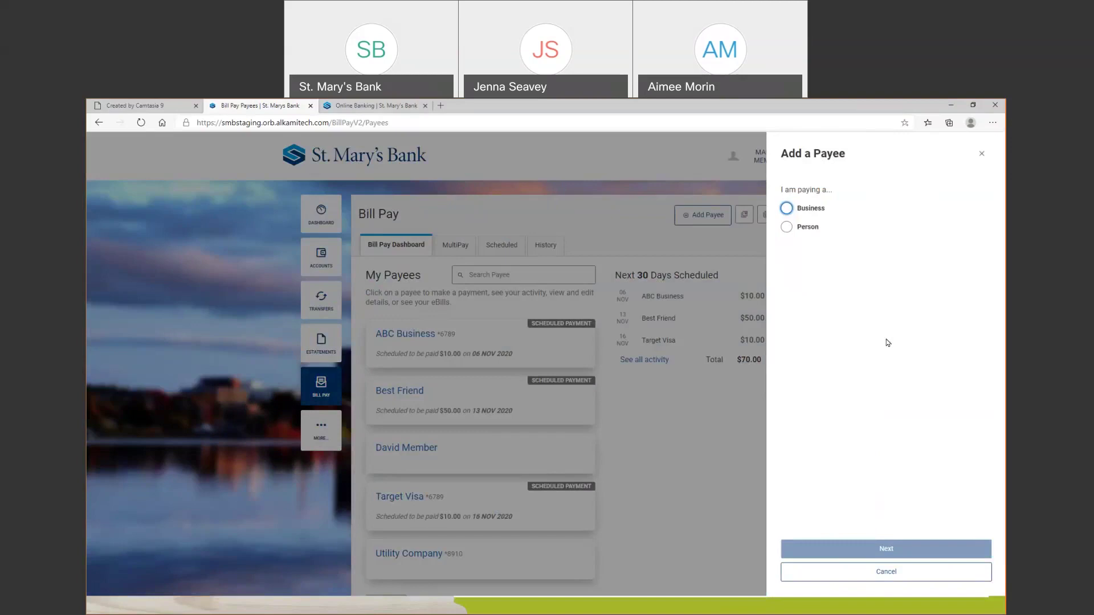
click(787, 209)
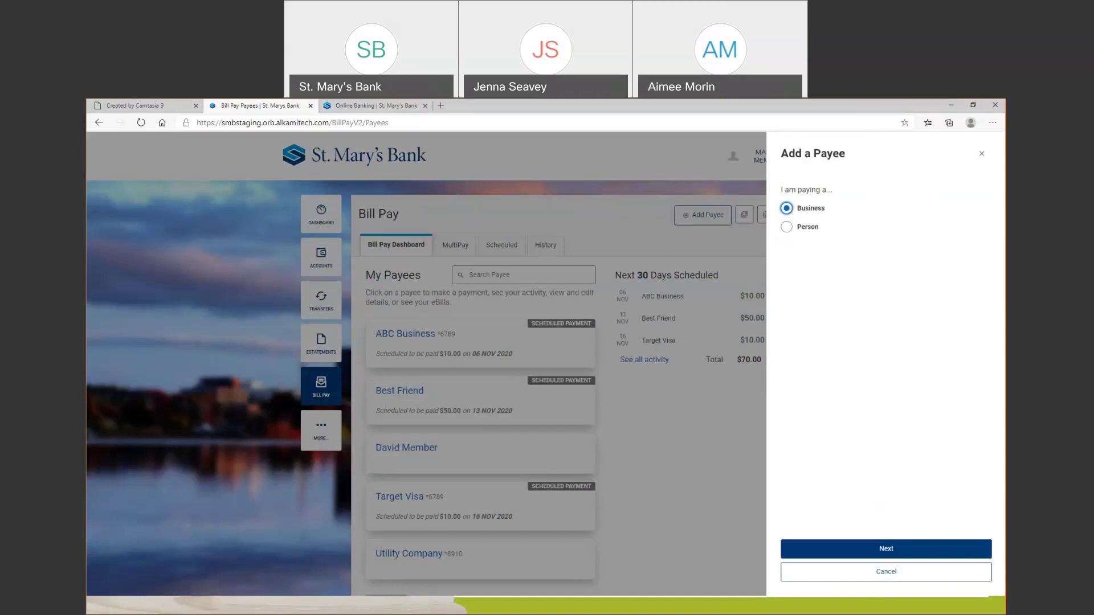
click(894, 550)
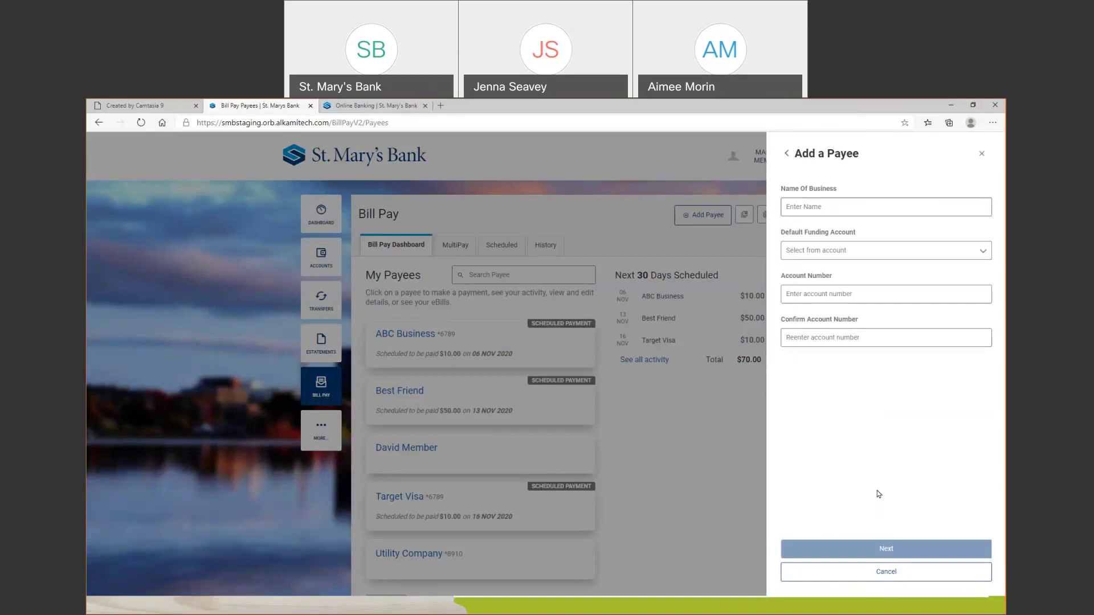
click(844, 210)
text(comcast)
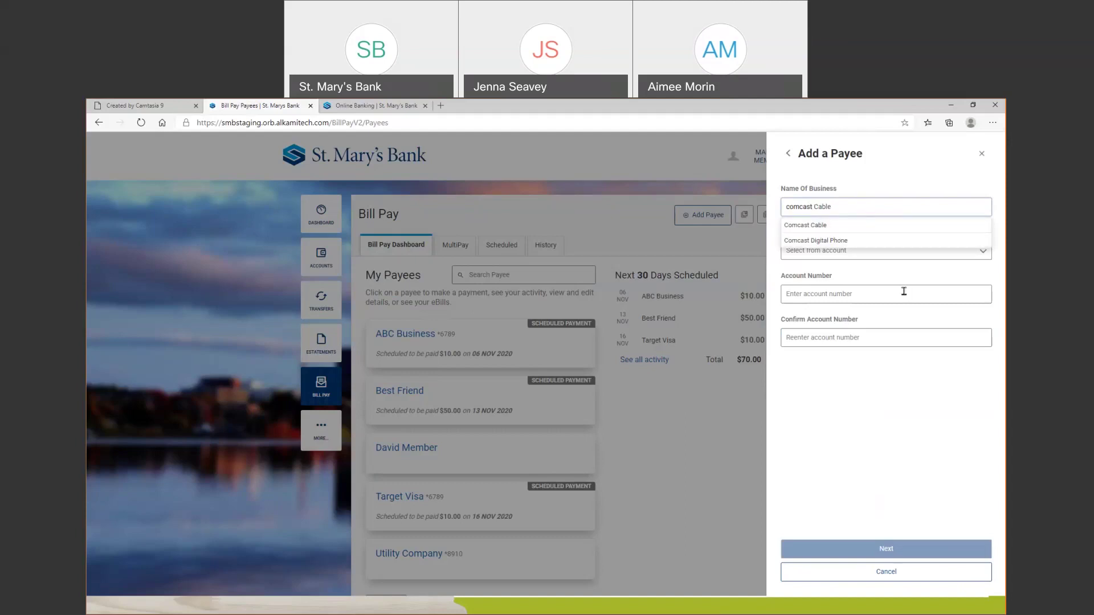
key(Escape)
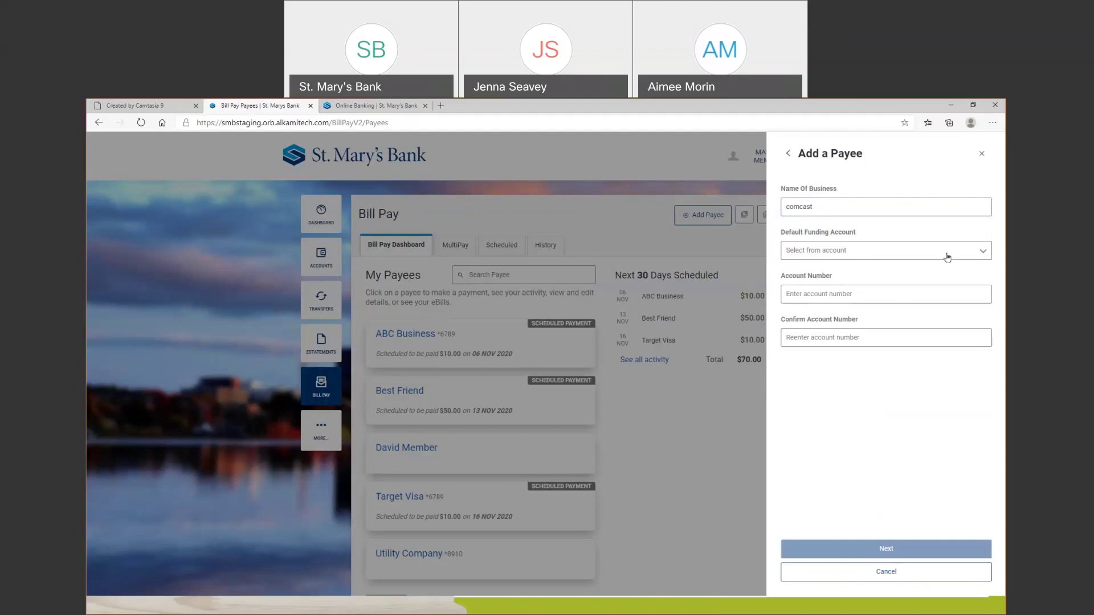
Fund the comcast payee from the DEBIT account and enter and confirm its account number
click(982, 255)
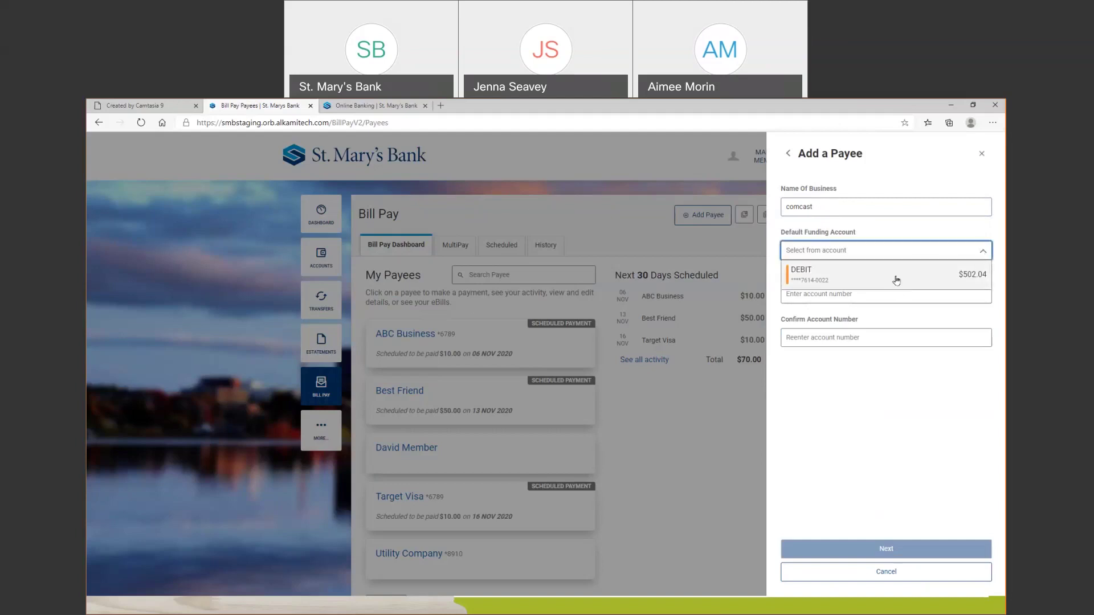
click(897, 278)
click(857, 295)
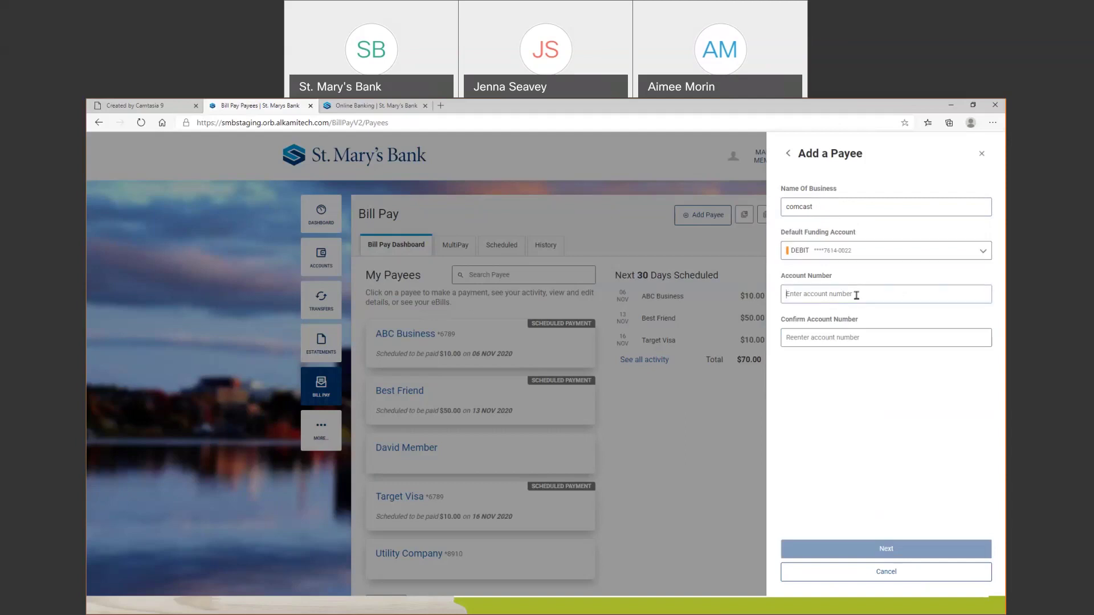
text(123456)
click(853, 335)
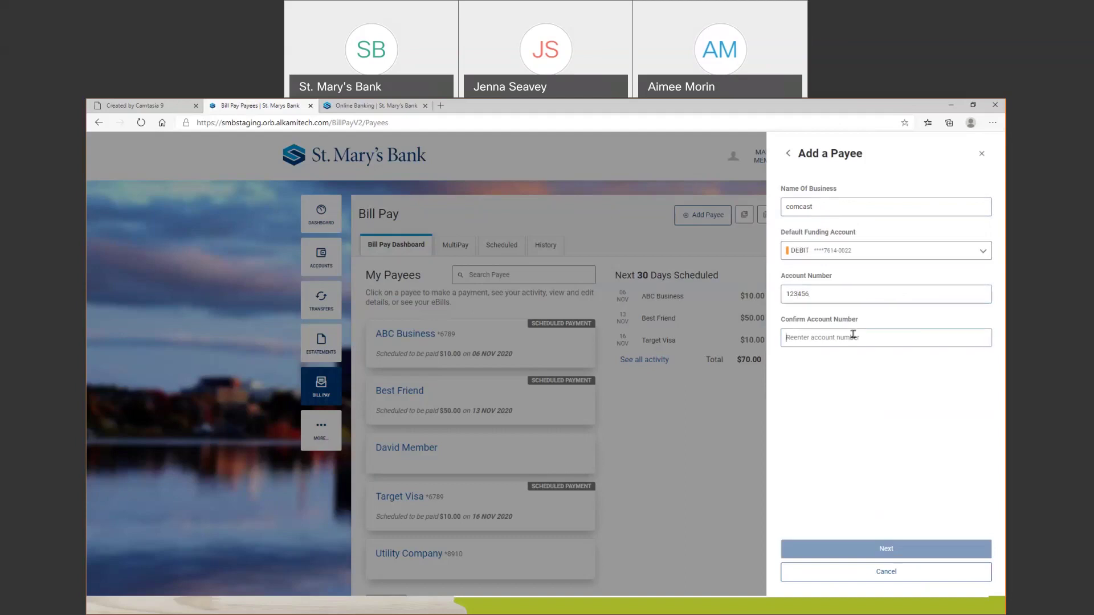
text(123456)
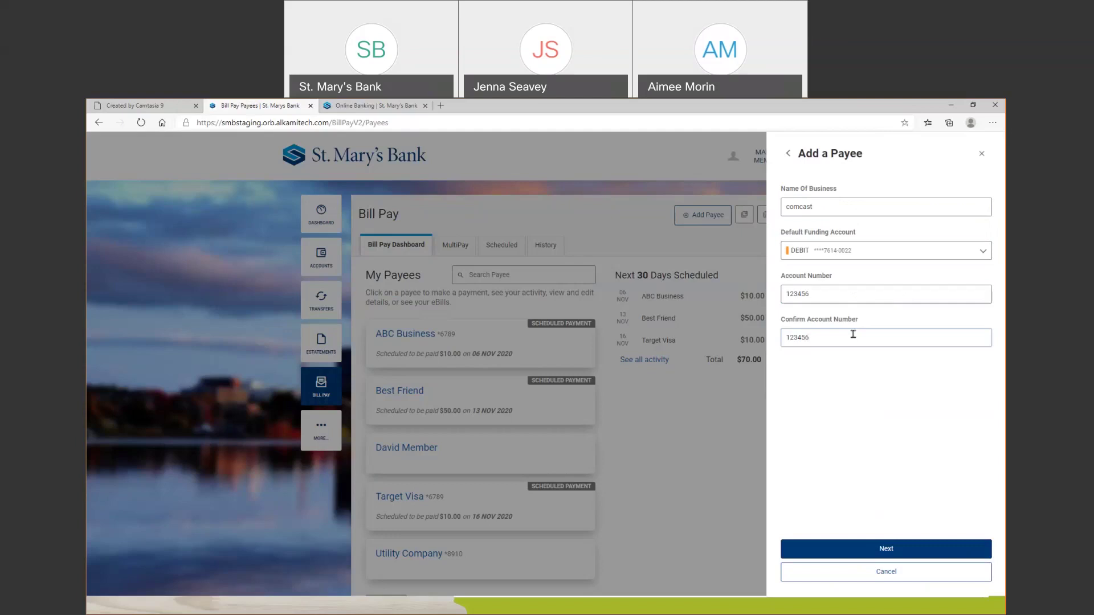
click(928, 556)
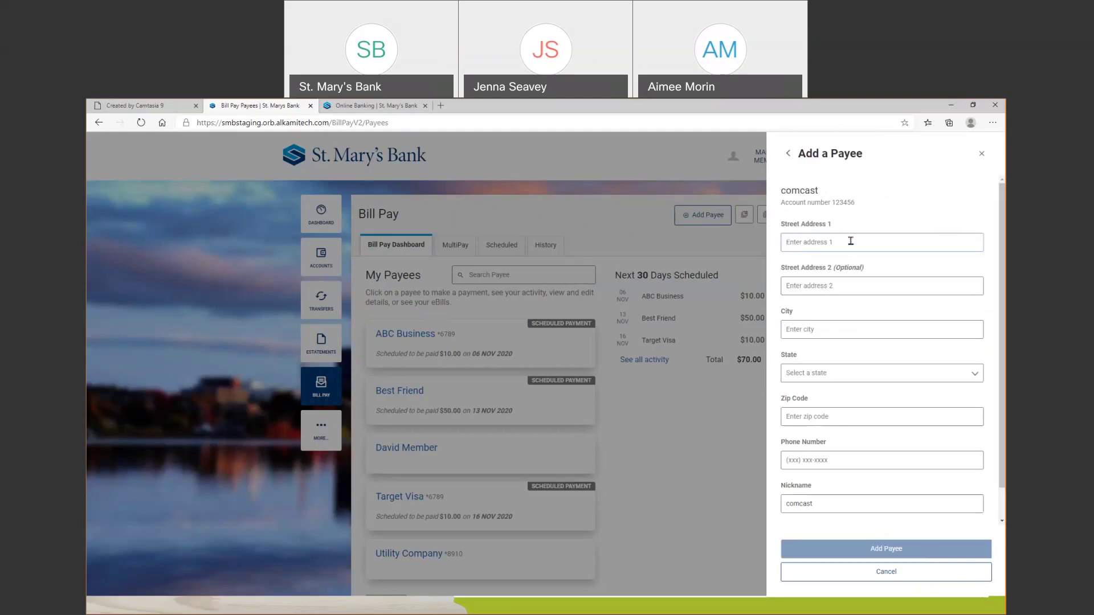
Fill in the comcast payee's street address, city, state and zip code
key(Tab)
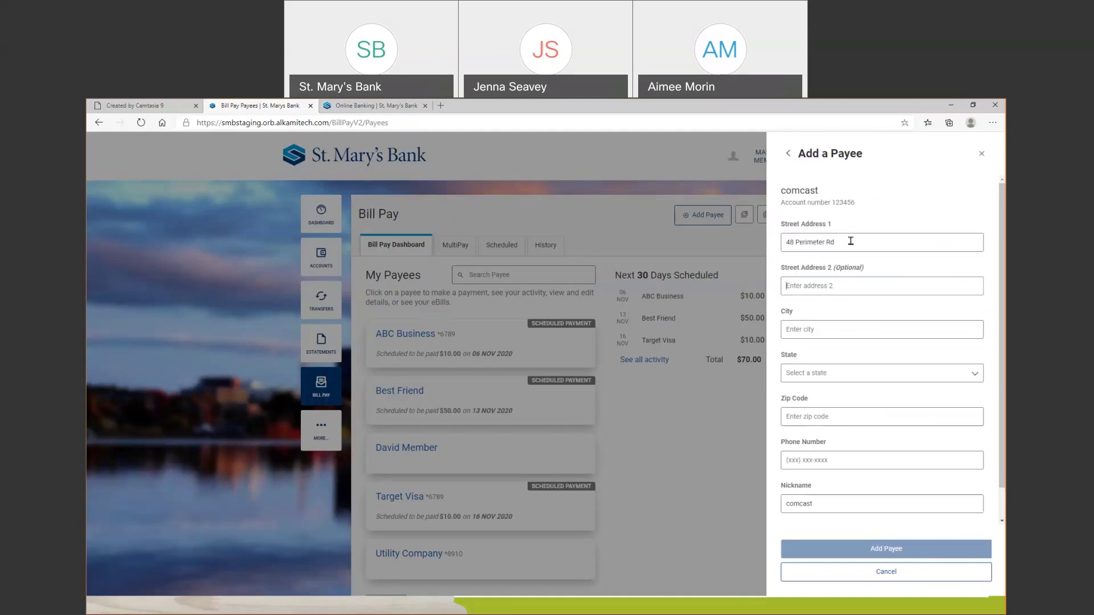
text(Manchester)
key(Tab)
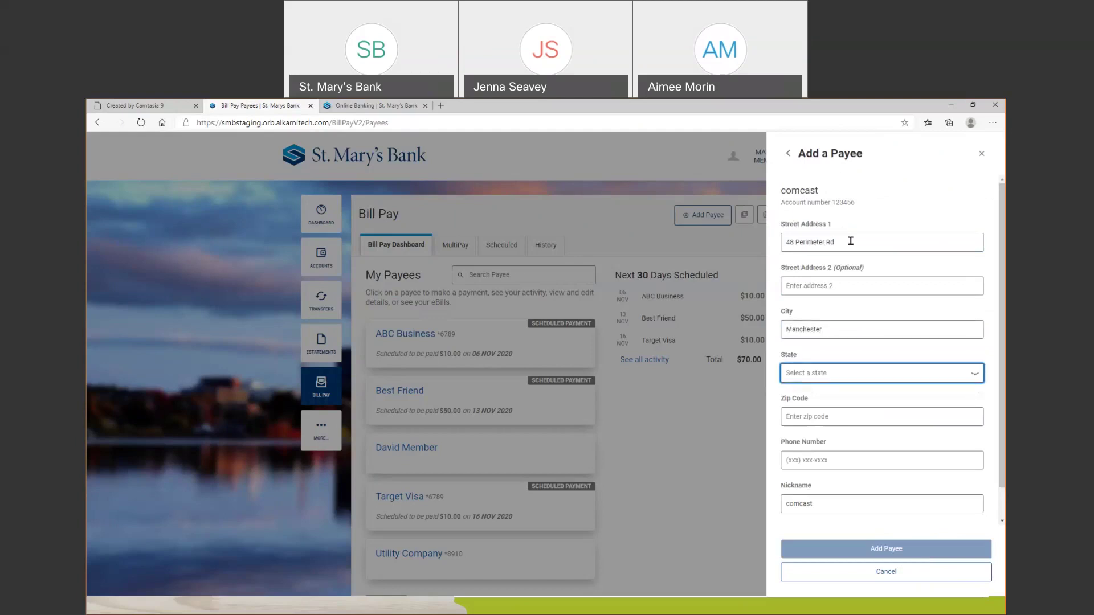
key(alt+Down)
click(860, 478)
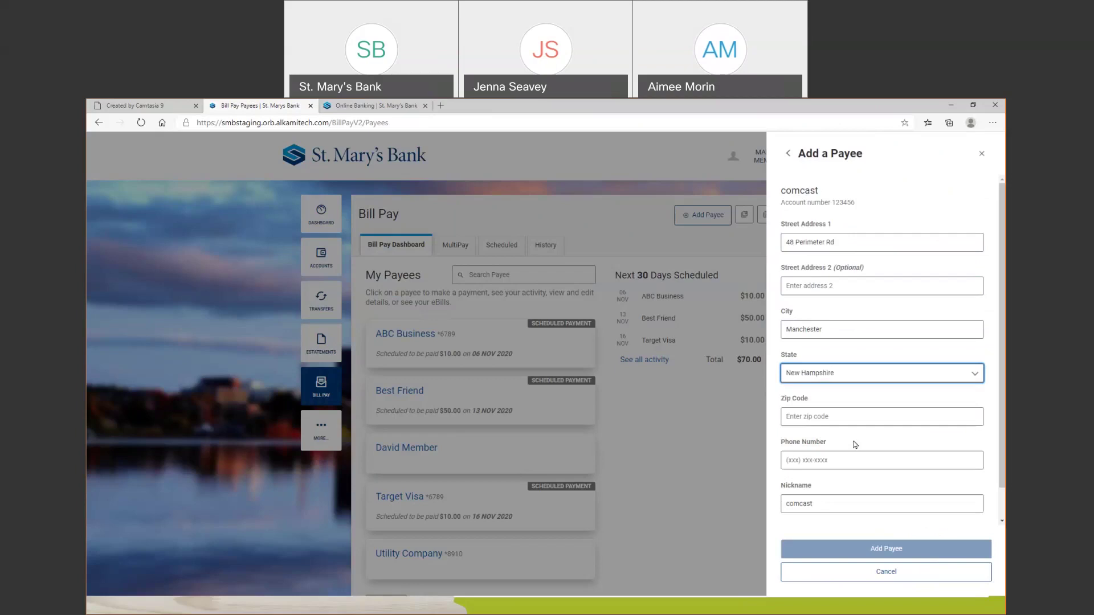
click(871, 415)
text(0310)
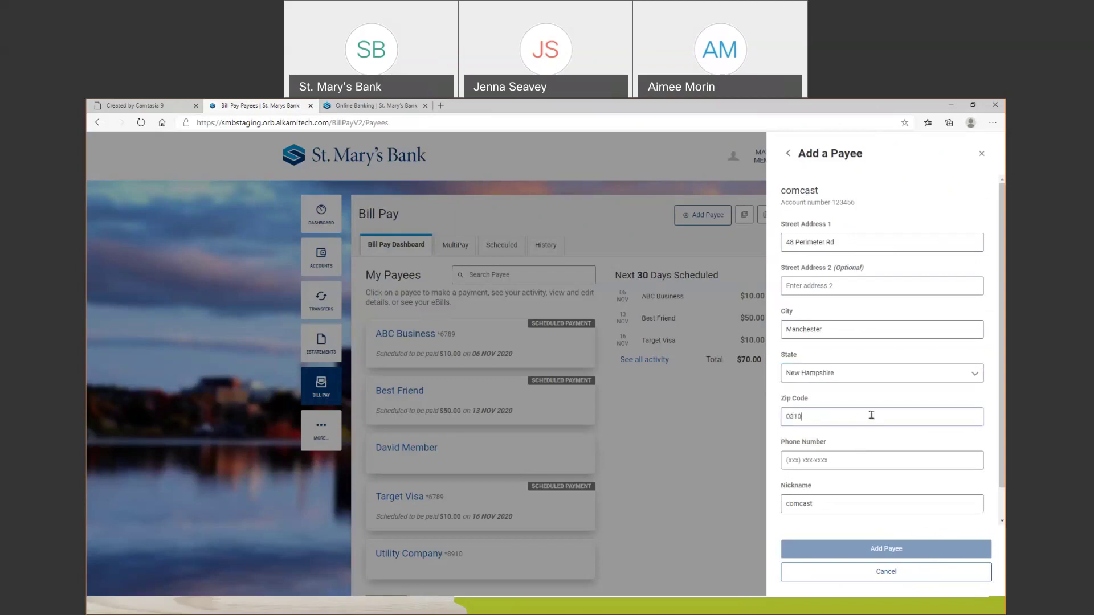
text(3)
Enter the payee's phone number and change its nickname to 'Phone Bill'
click(837, 458)
text(800)
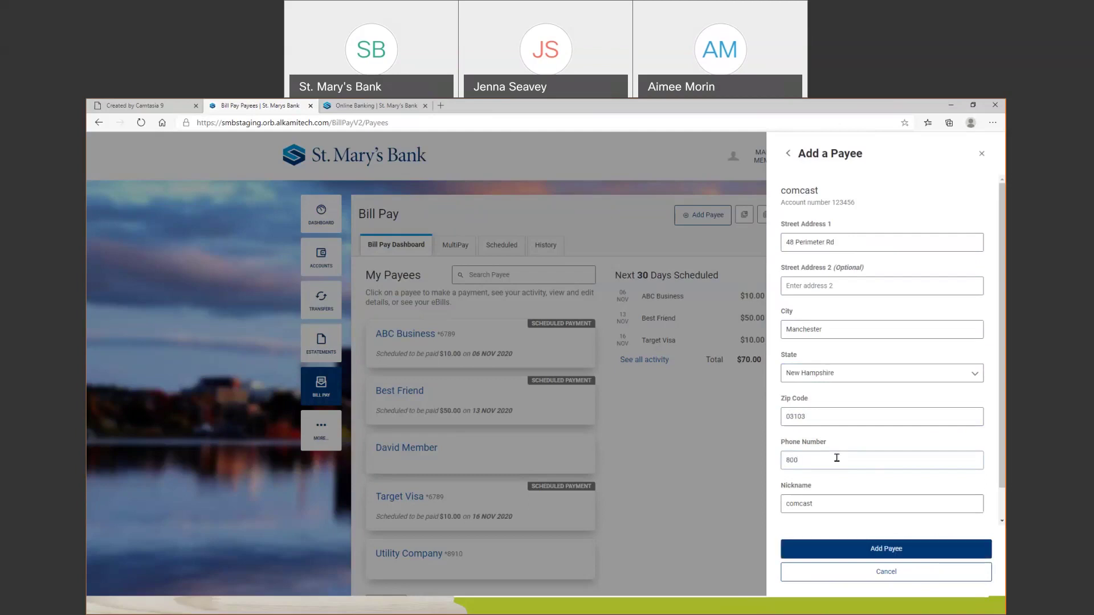
text(1234567)
drag(821, 502, 755, 497)
text(Phone Bill)
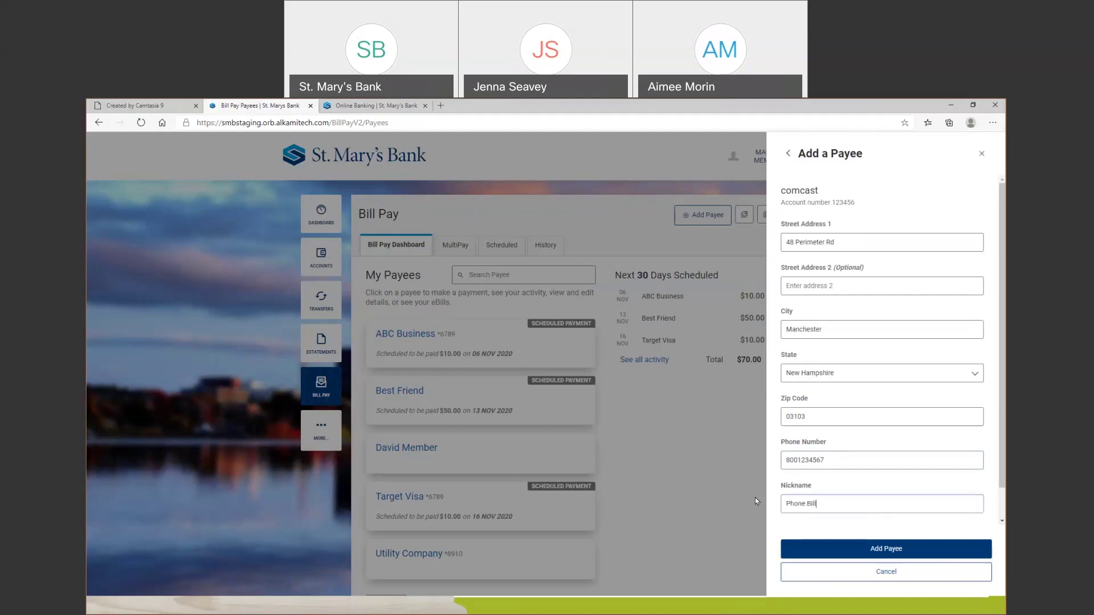
Attempt to save the comcast payee, decline the verification request, and cancel the form
click(881, 549)
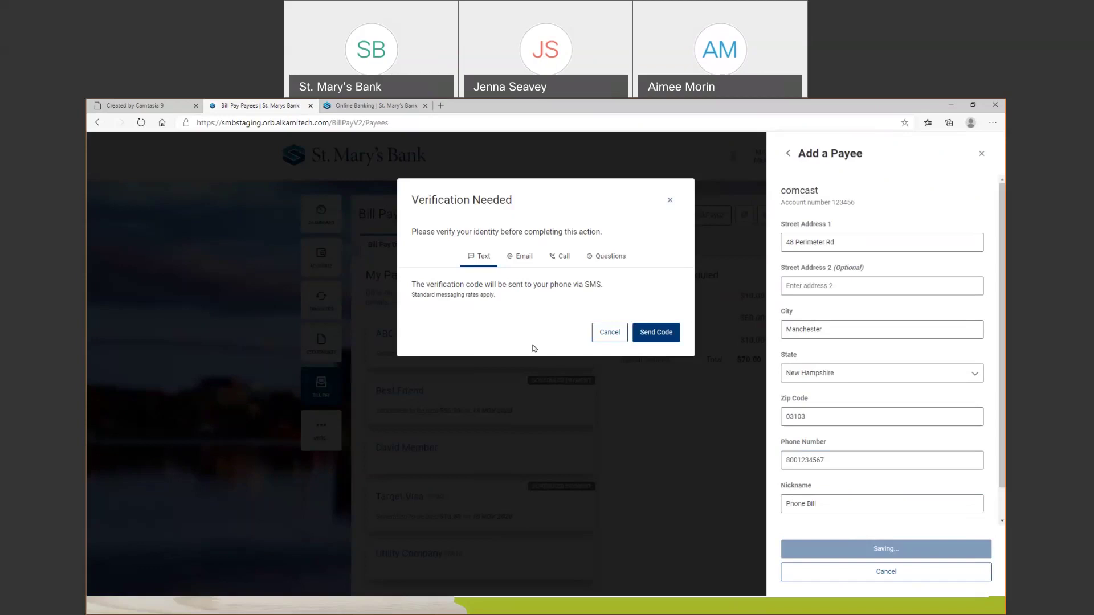
click(670, 202)
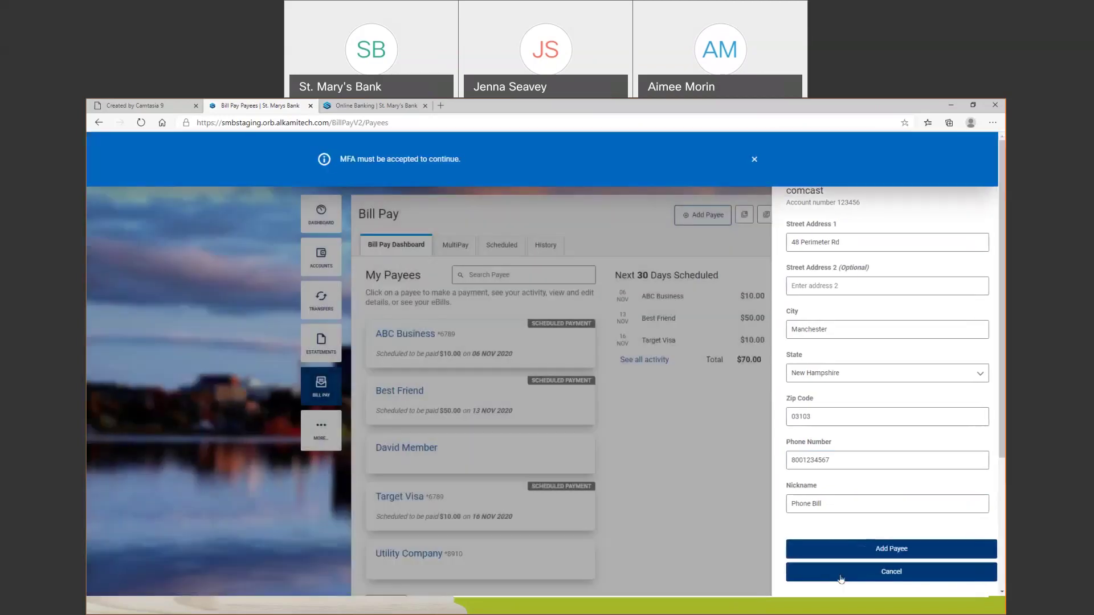
click(841, 579)
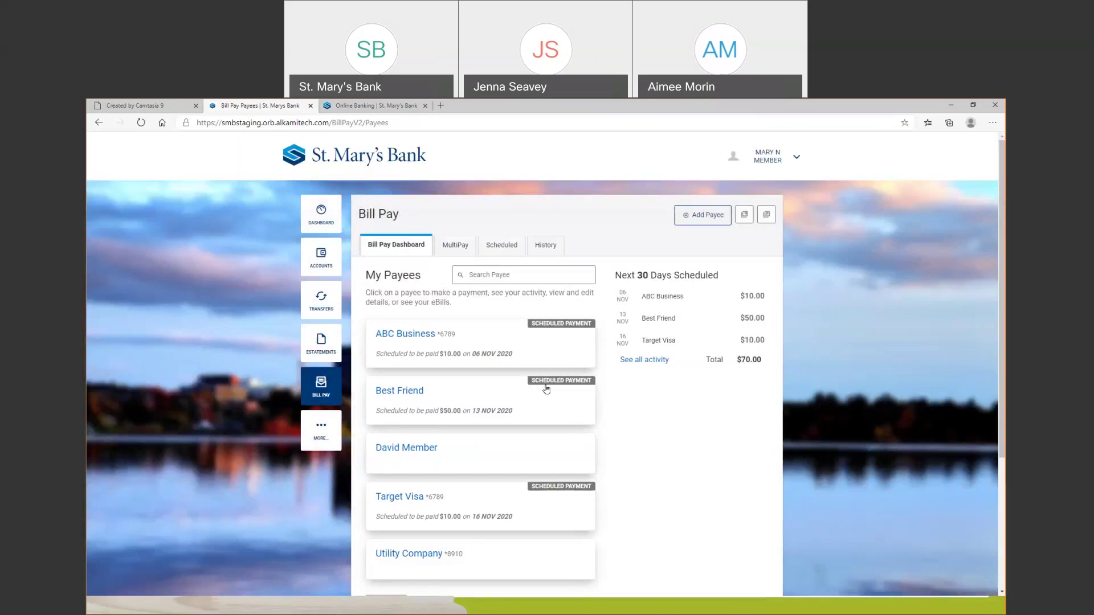
On the MultiPay tab, select ABC Business, Best Friend and Target Visa as payees
click(459, 249)
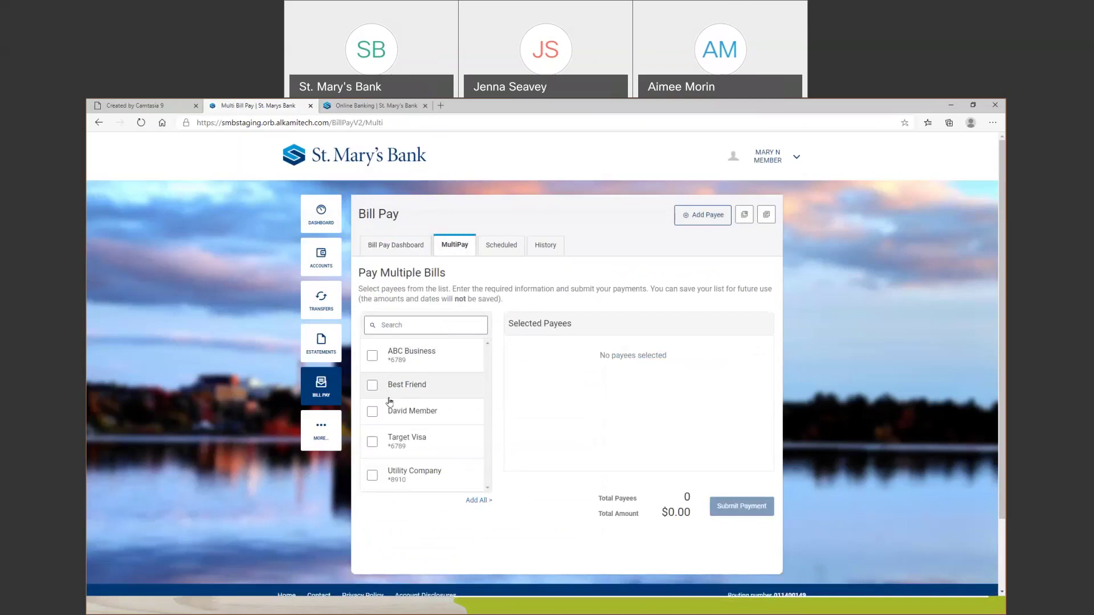
click(372, 357)
click(373, 386)
click(372, 441)
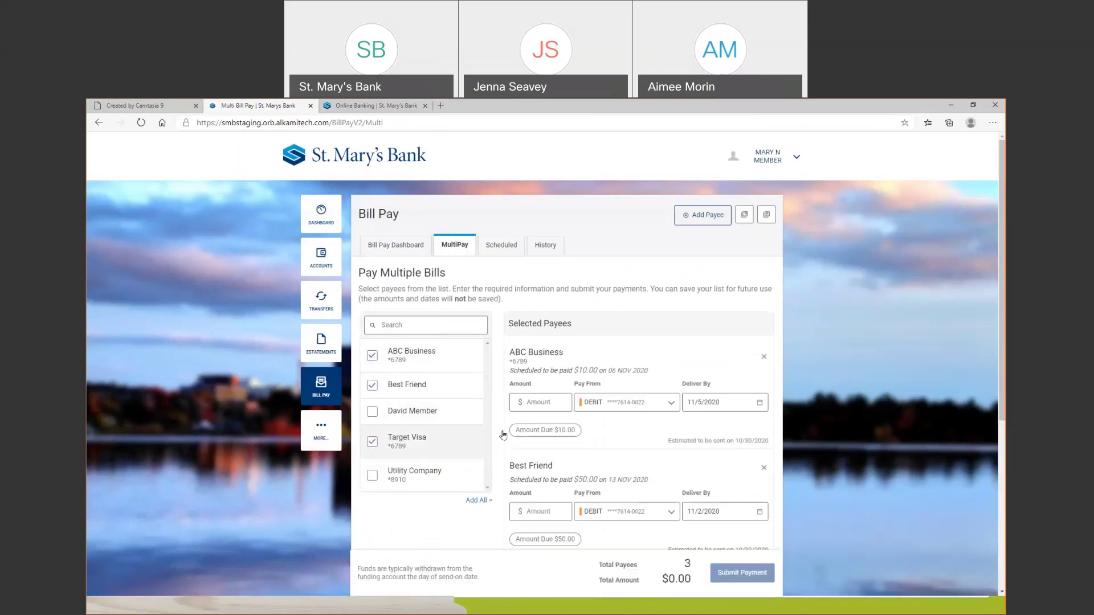
Enter amounts of 10, 50 and 100 for ABC Business, Best Friend and Target Visa
click(567, 396)
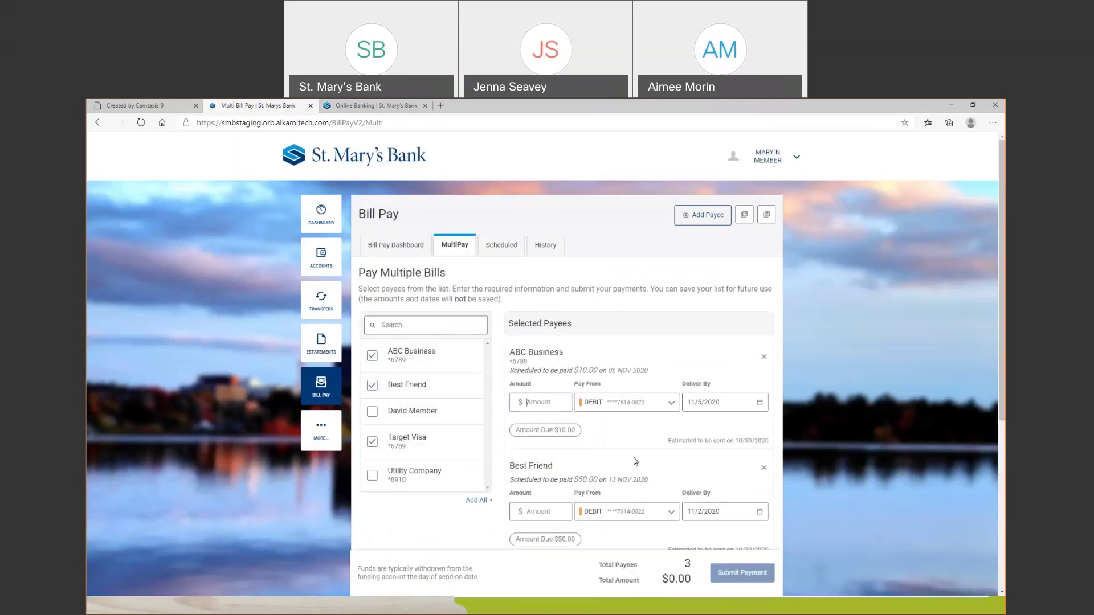
scroll(630, 455, down, 1)
scroll(627, 454, down, 1)
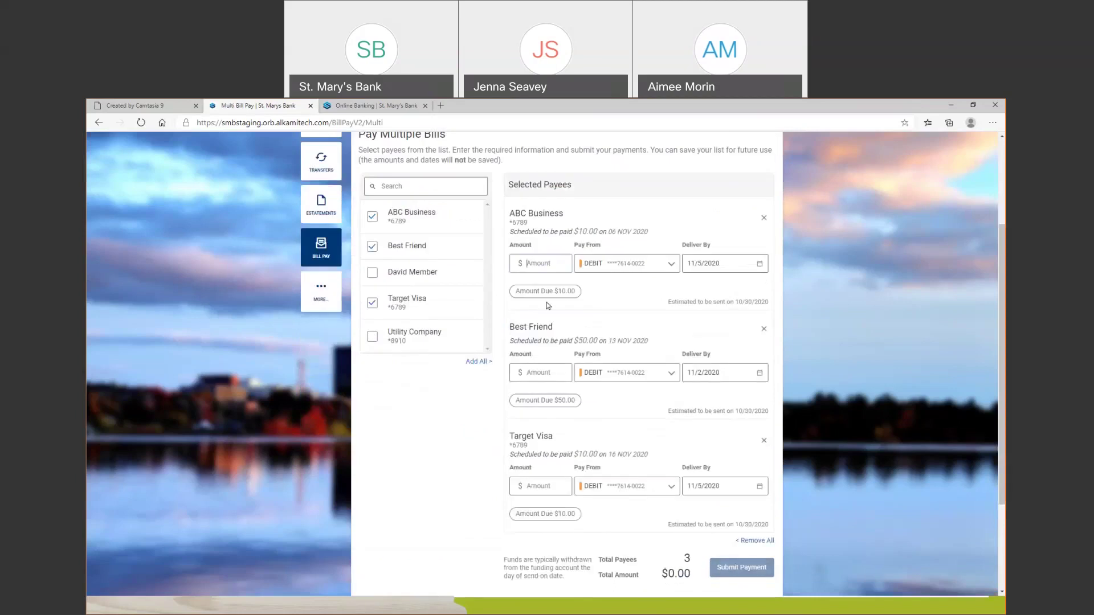
text(10)
key(Tab)
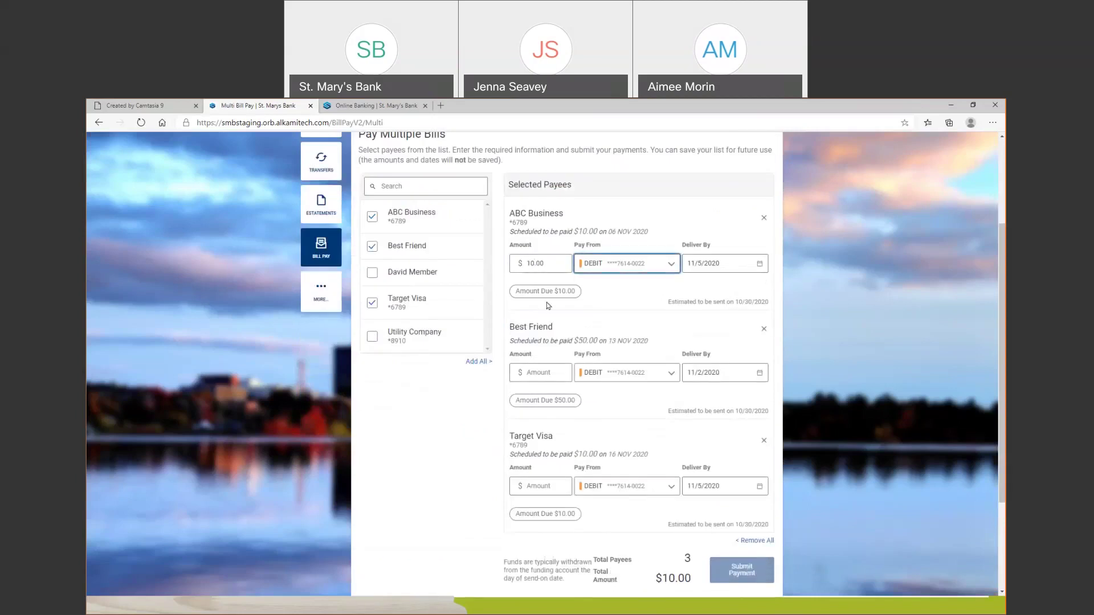
click(537, 374)
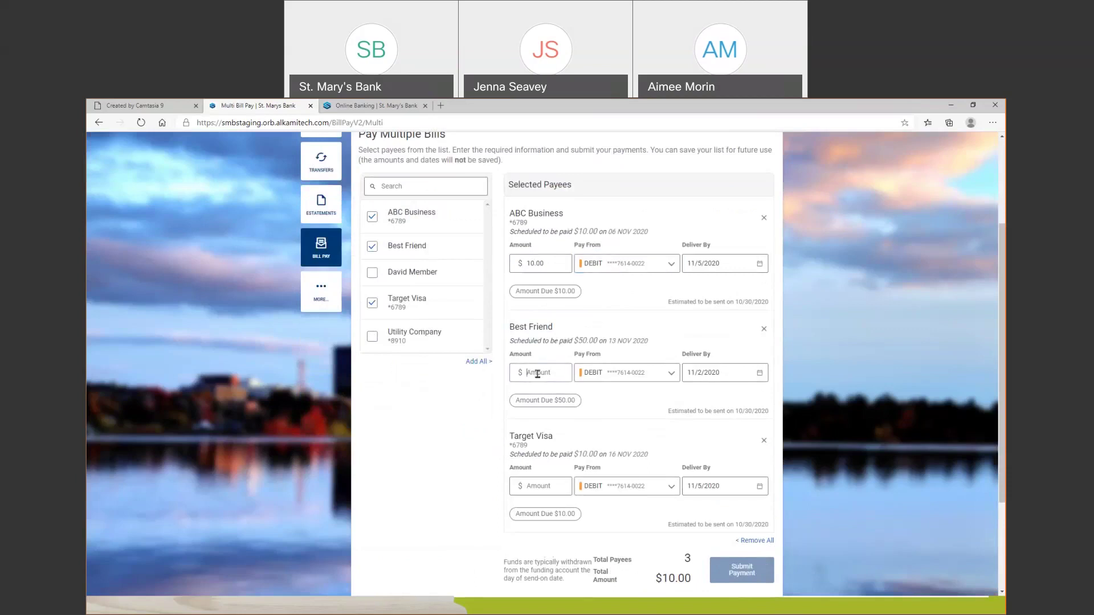
text(50)
click(540, 487)
text(100)
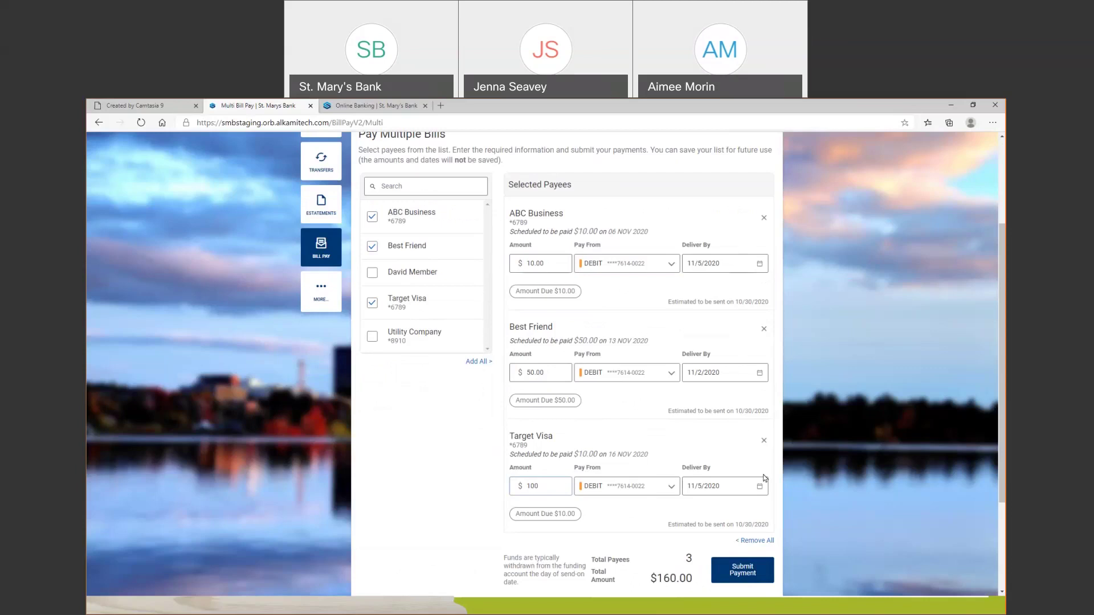
Check the ABC Business delivery-date calendar without changes, then return to the Bill Pay dashboard
click(760, 264)
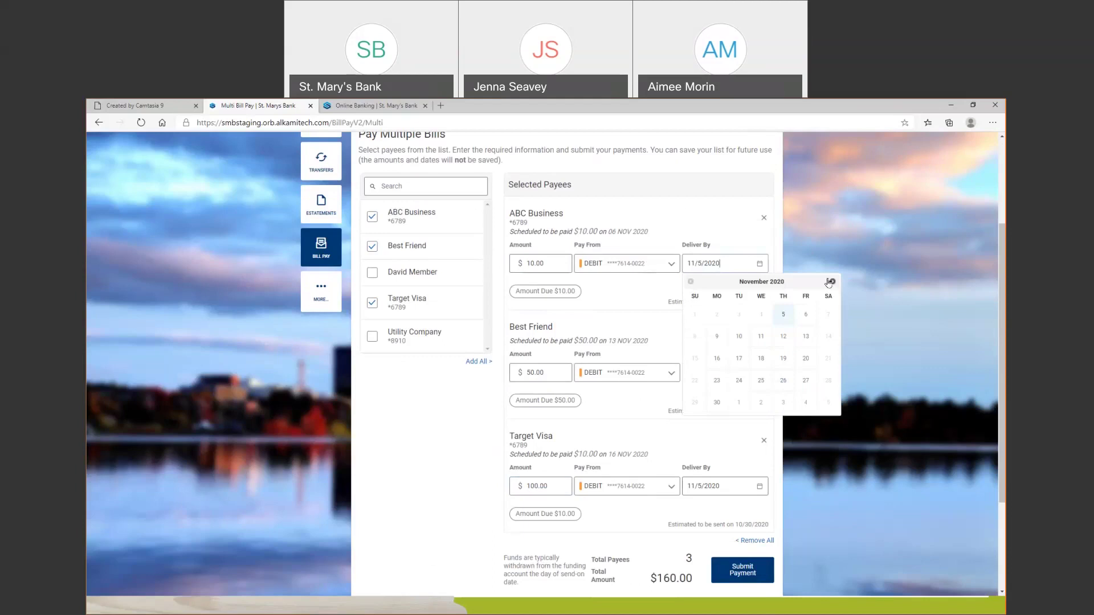
click(802, 247)
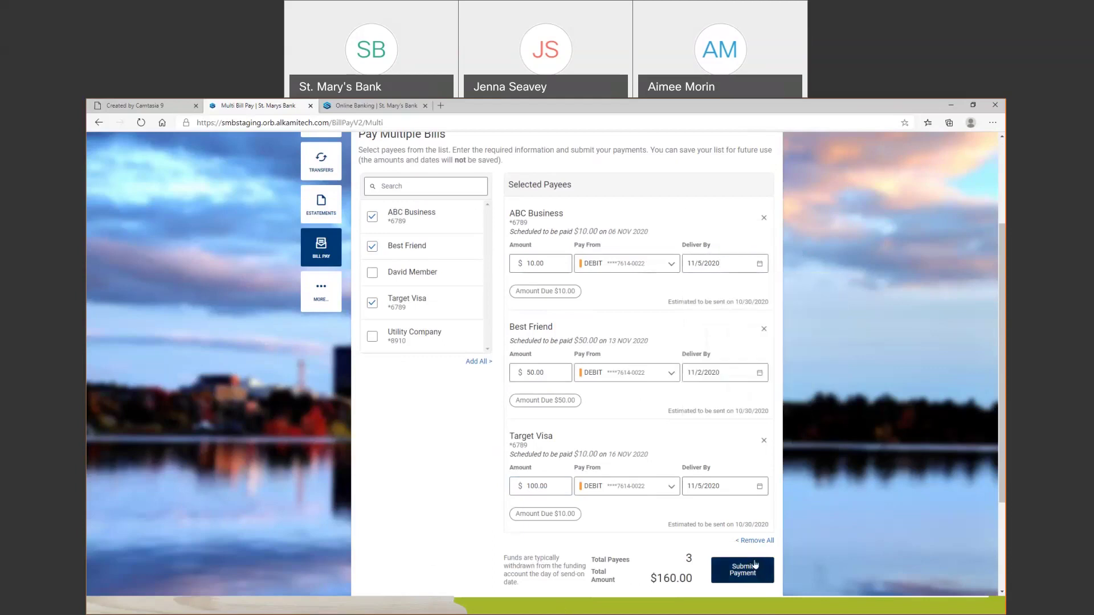
scroll(748, 550, up, 1)
click(398, 170)
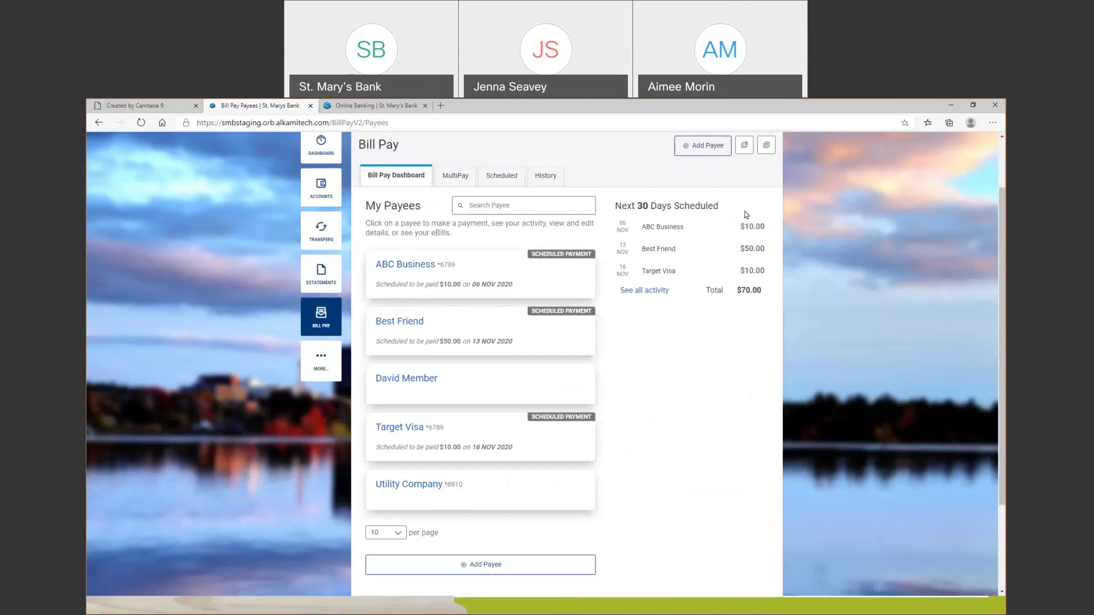
View the Scheduled tab's calendars and the $70.00 ABC Business, Best Friend and Target Visa payments
click(520, 182)
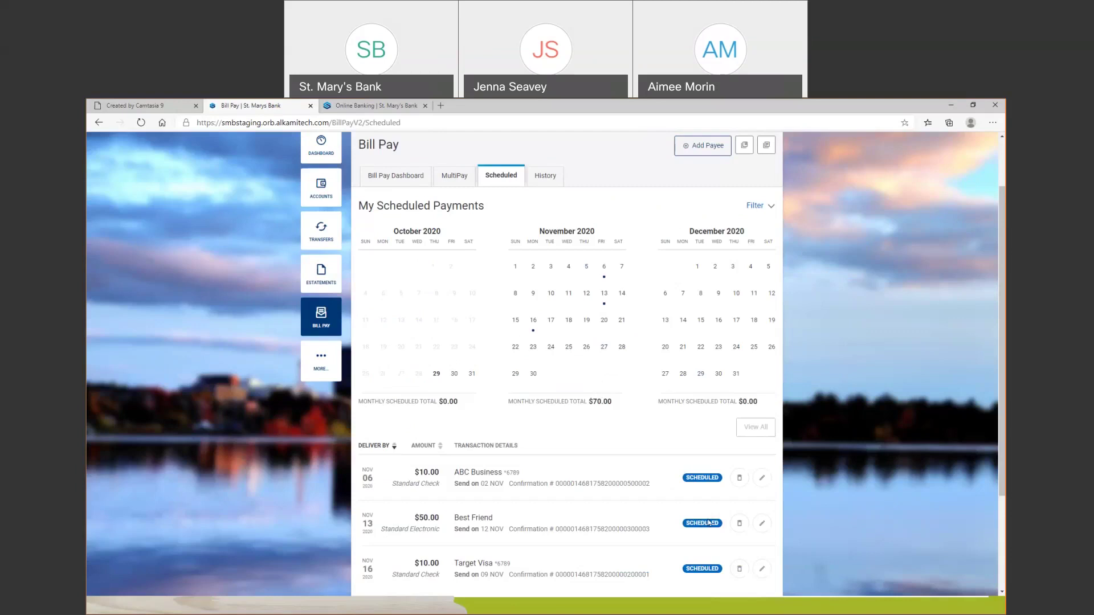
click(724, 486)
click(765, 482)
click(744, 483)
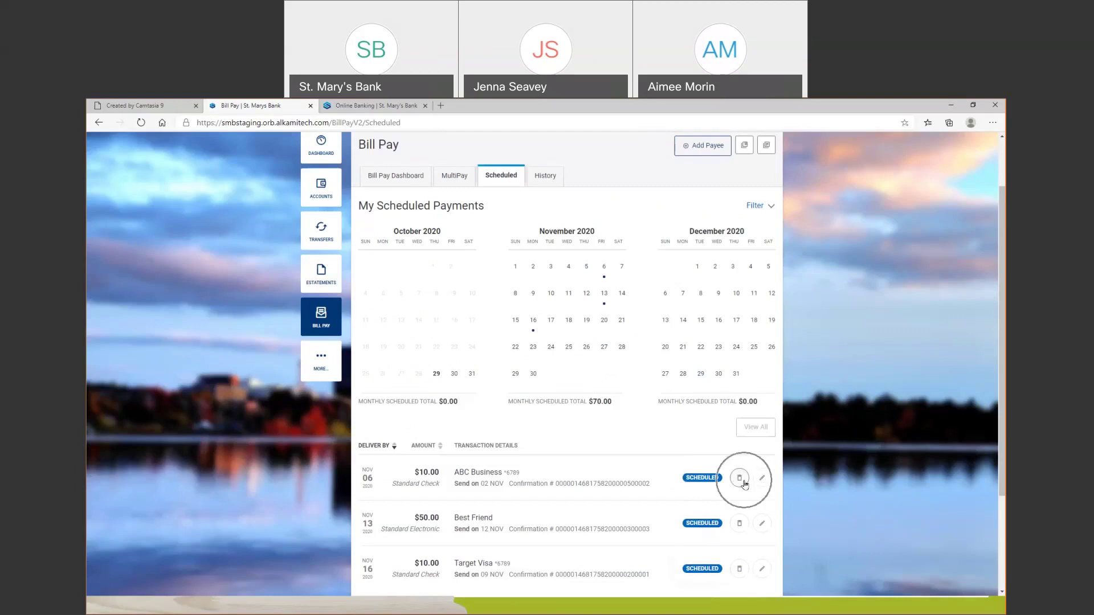
Edit the scheduled ABC Business payment, changing its amount from 10.00 to 100.00
click(763, 482)
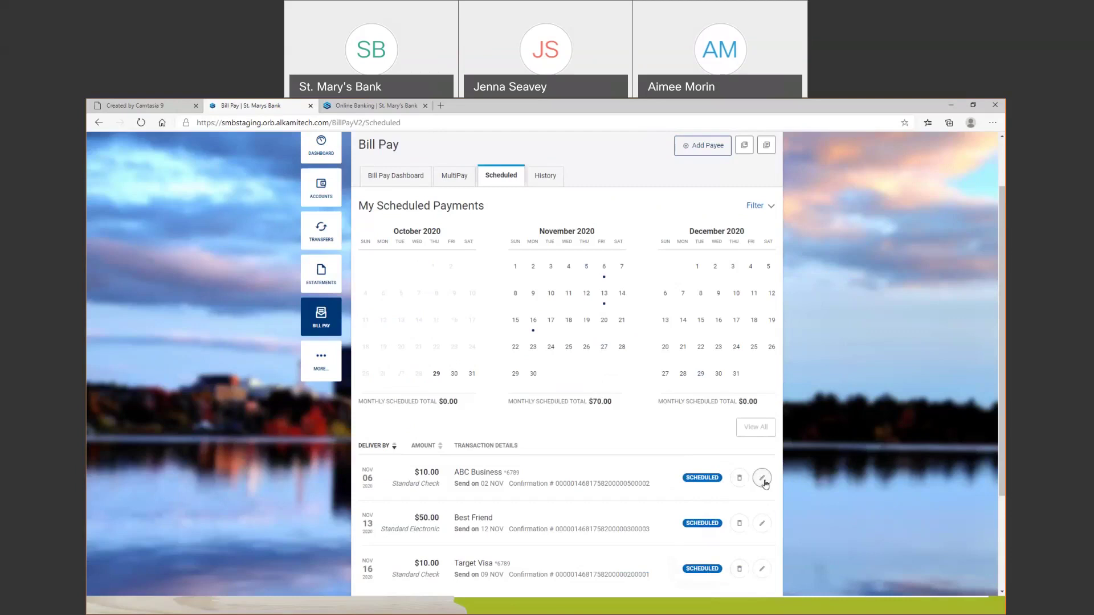
scroll(647, 506, down, 1)
click(539, 517)
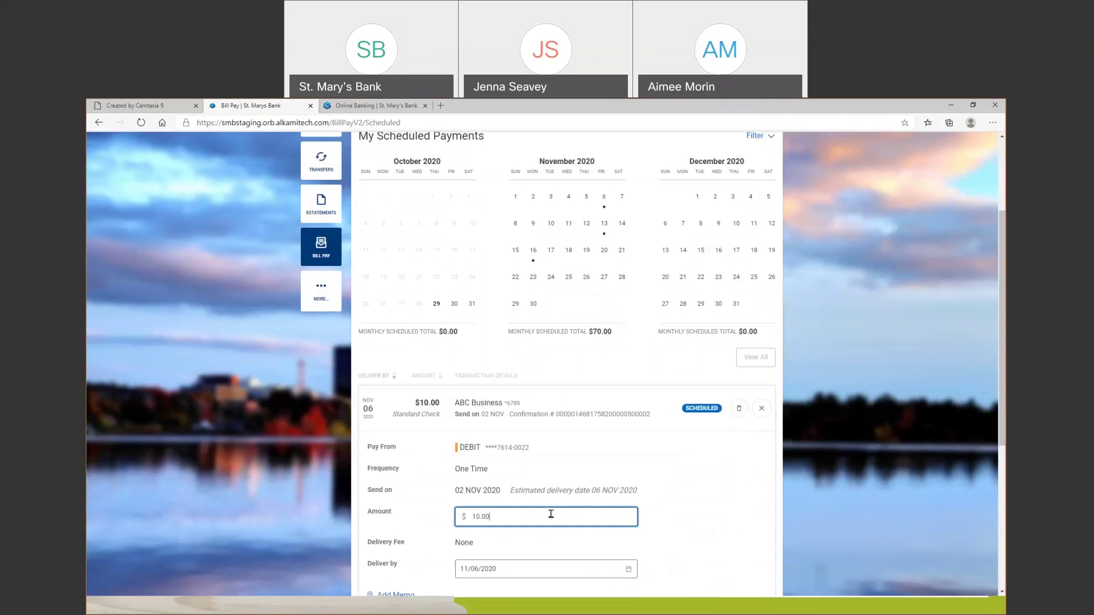
drag(496, 516, 447, 521)
text(1000)
key(BackSpace)
Set the payment's deliver-by date to November 5, 2020
scroll(570, 513, down, 2)
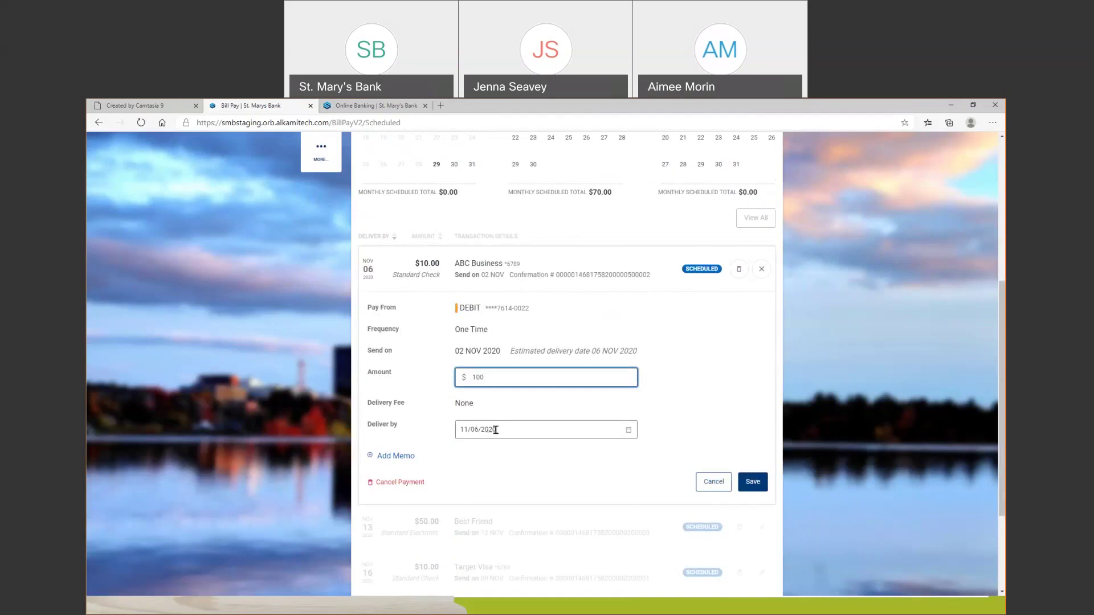
click(628, 431)
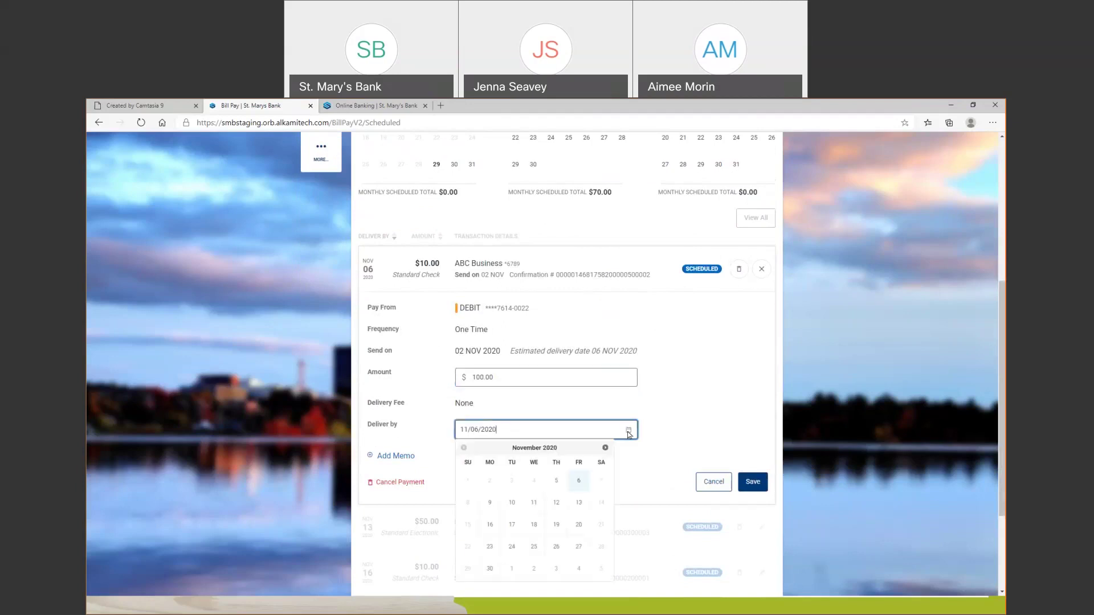
click(561, 489)
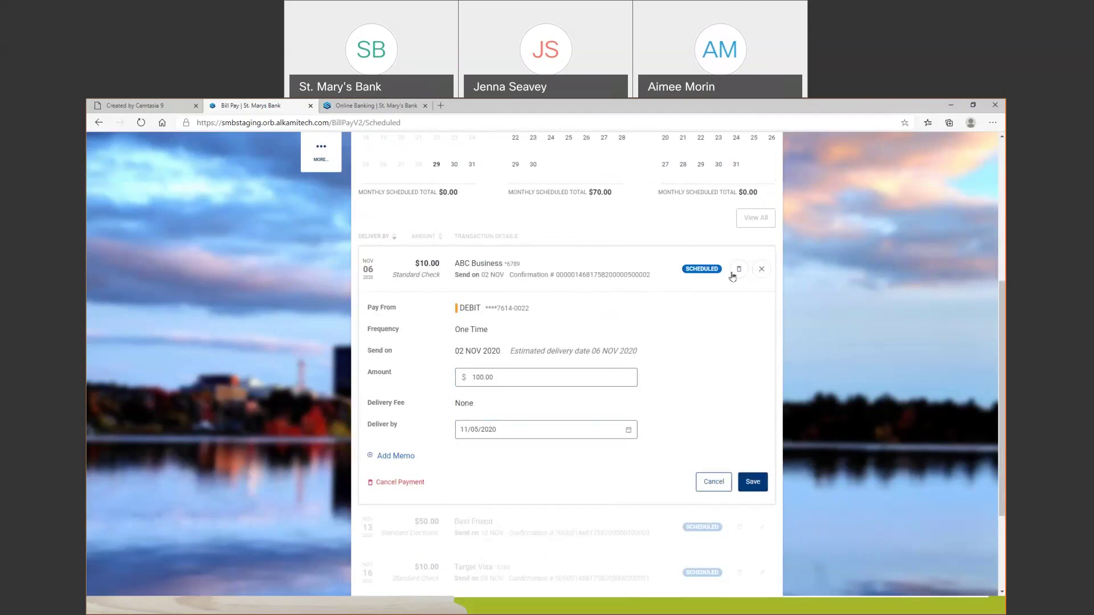
Cancel and confirm deleting the ABC Business payment, leaving $60.00 scheduled
click(414, 484)
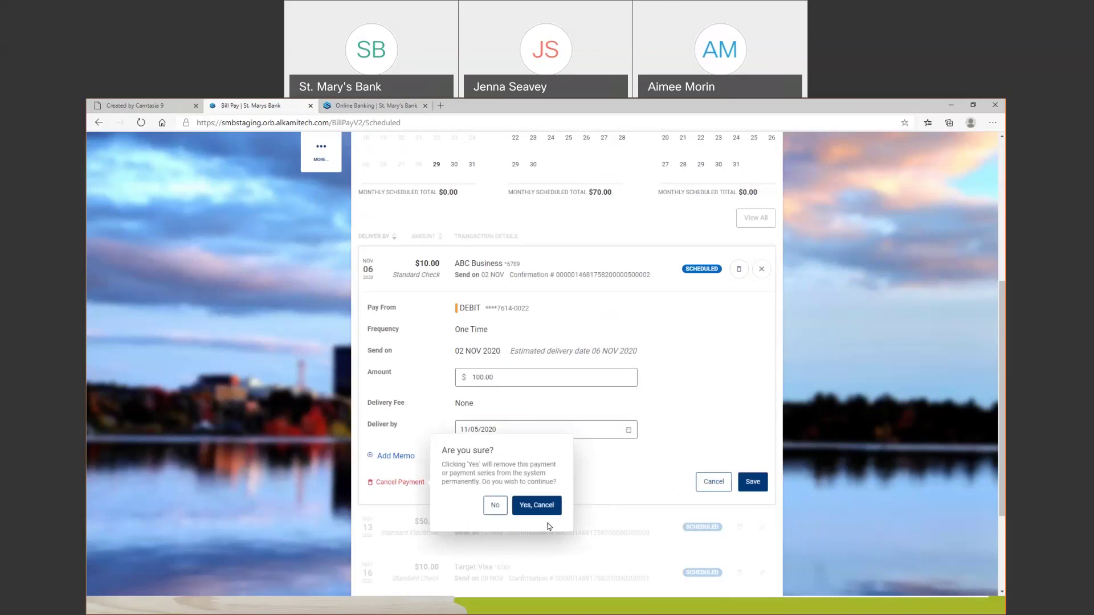
click(721, 278)
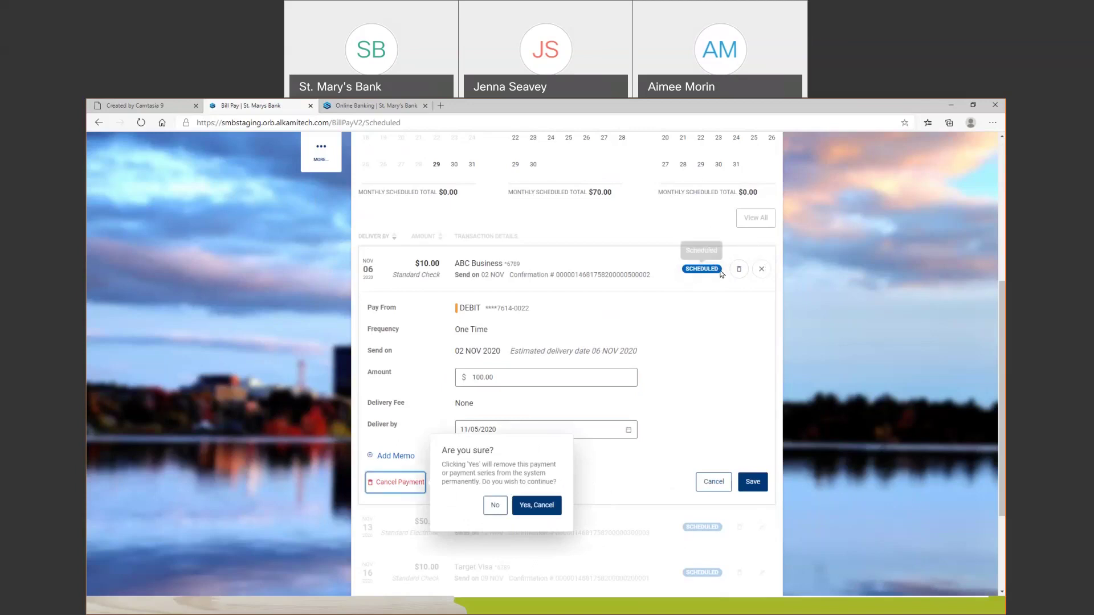
click(549, 505)
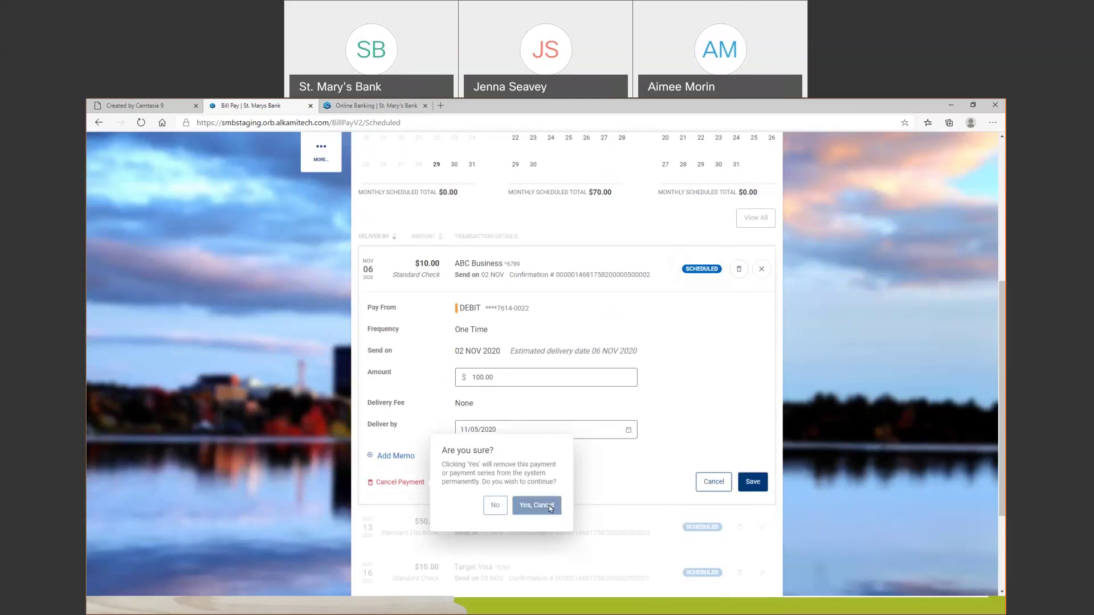
scroll(551, 509, down, 1)
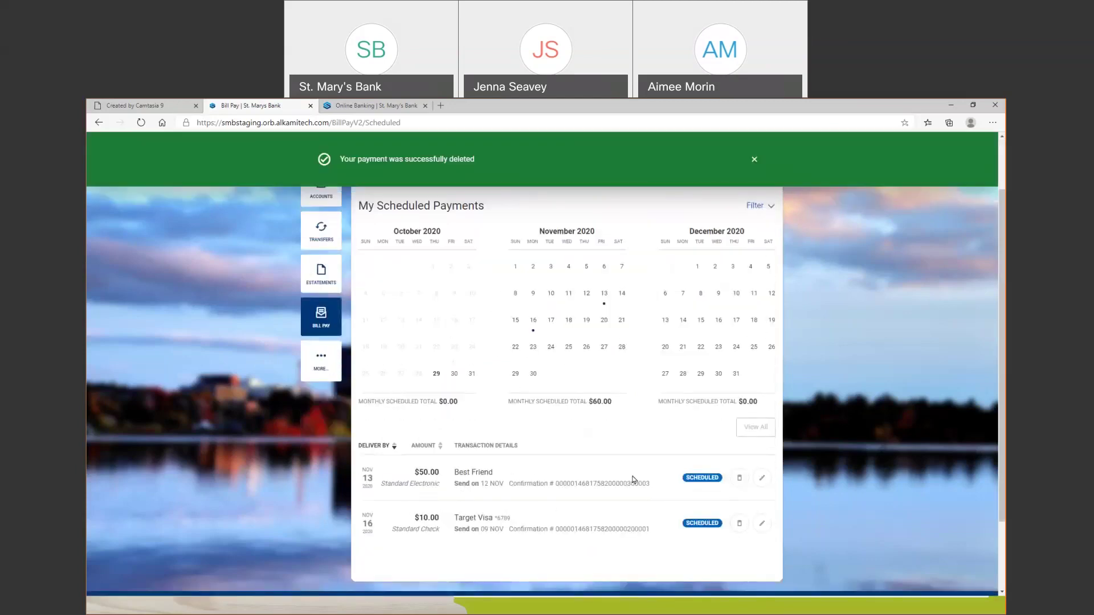
scroll(380, 319, up, 1)
Review the bill payment history, then go back to the dashboard and begin adding a payee
click(400, 245)
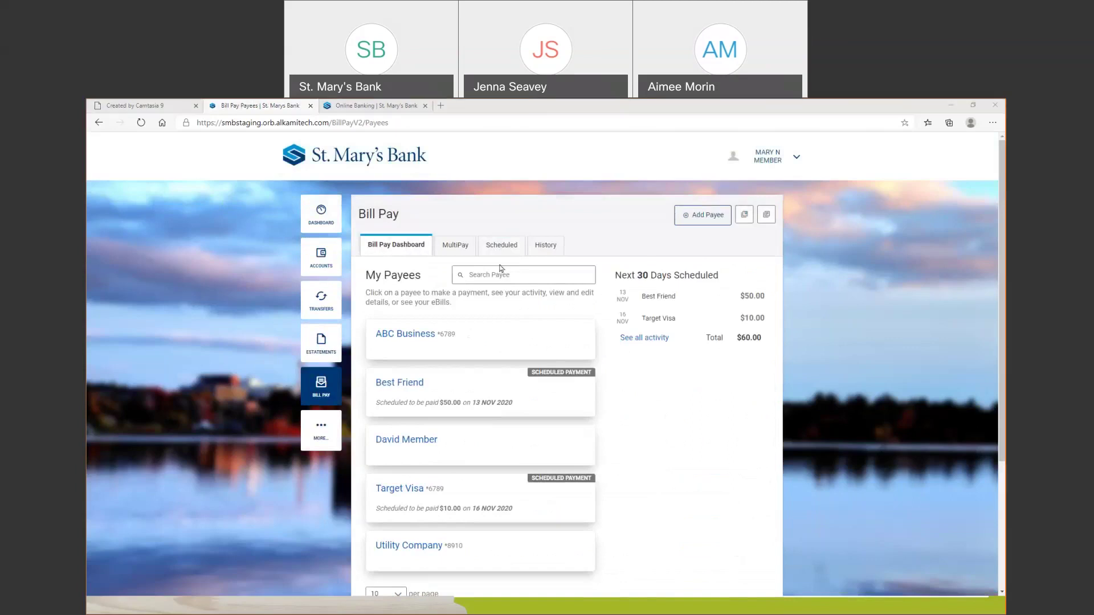
click(545, 246)
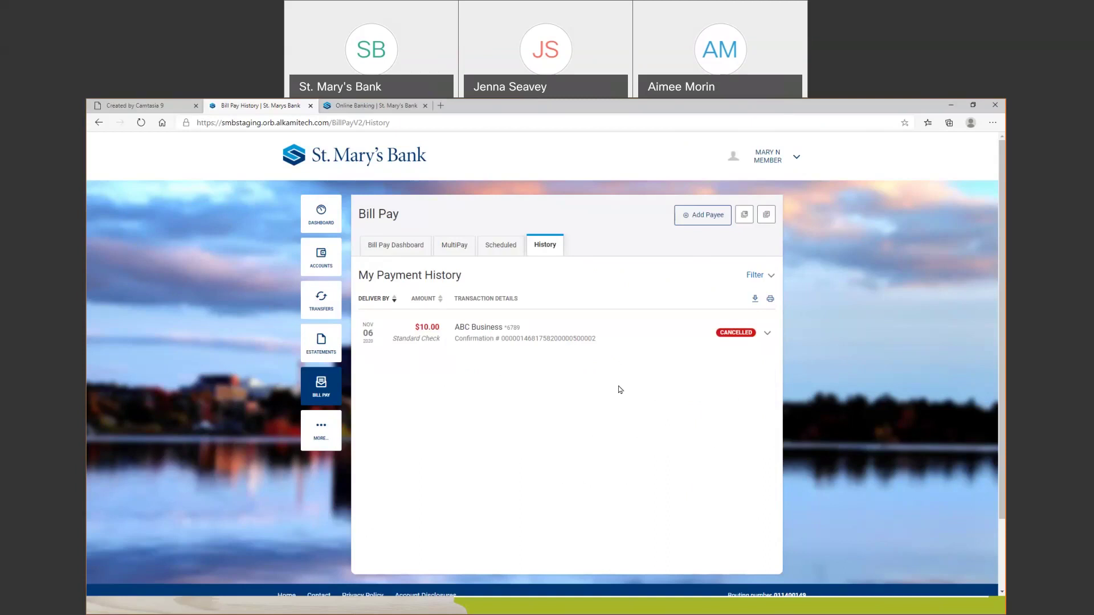
click(404, 248)
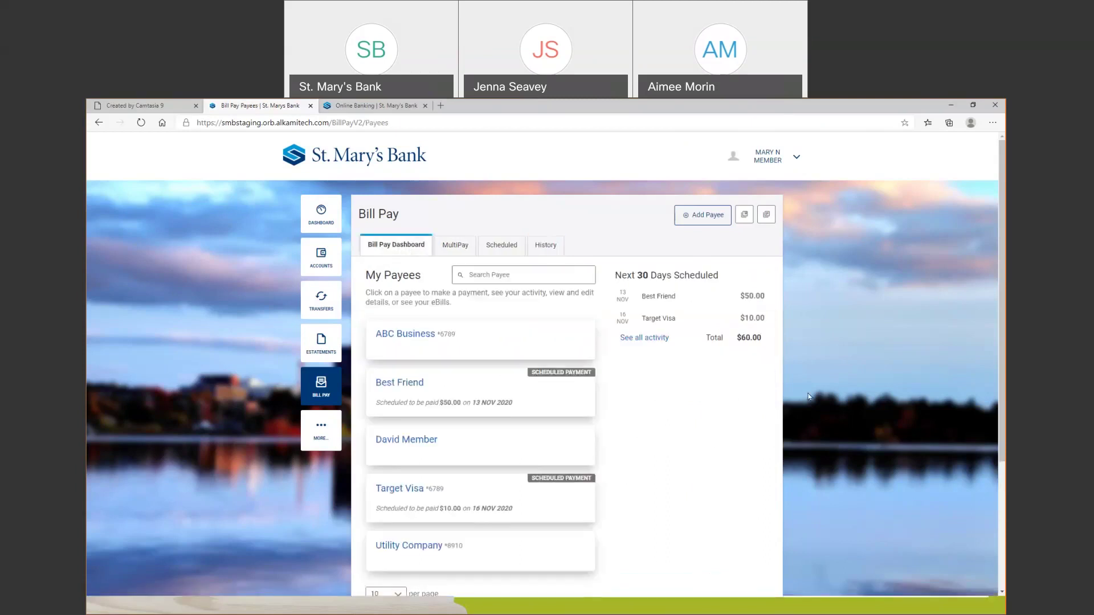
click(704, 226)
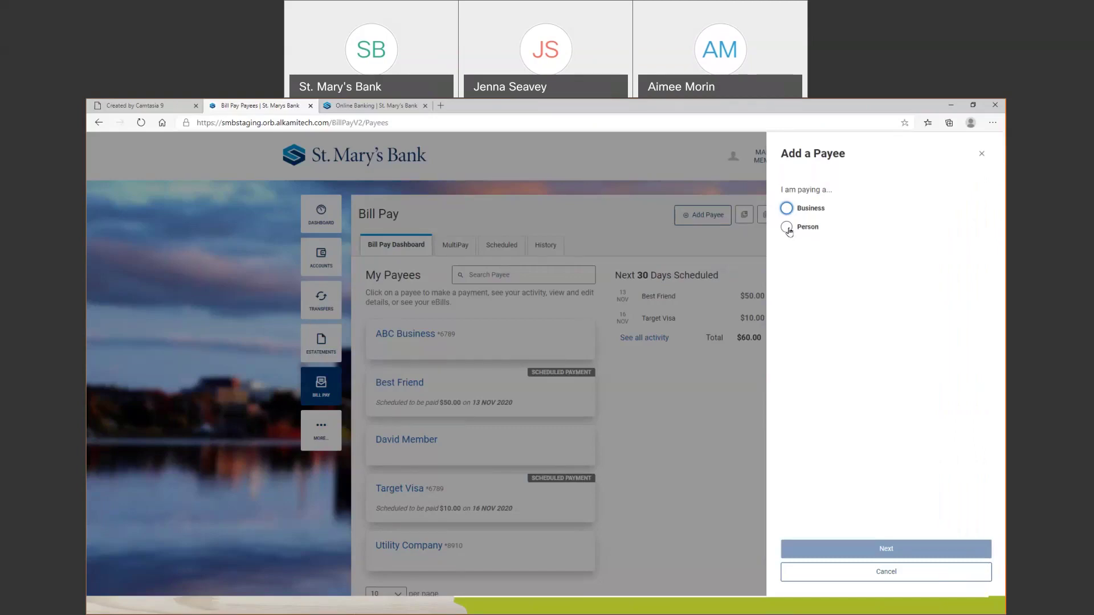
Choose a Person payee and name it 'Sister'
click(788, 228)
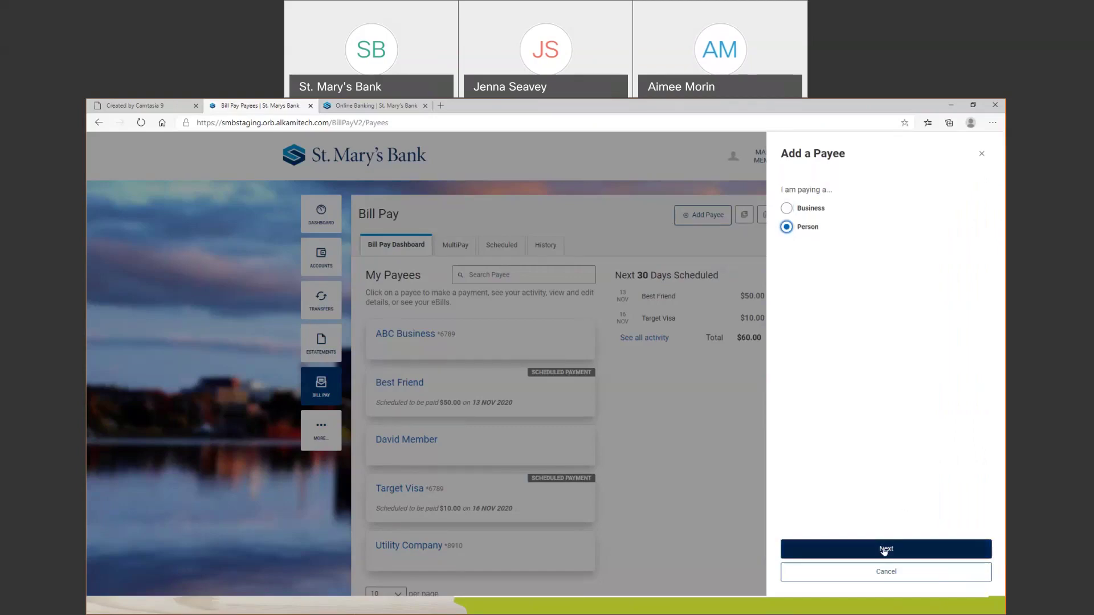
click(883, 547)
click(837, 204)
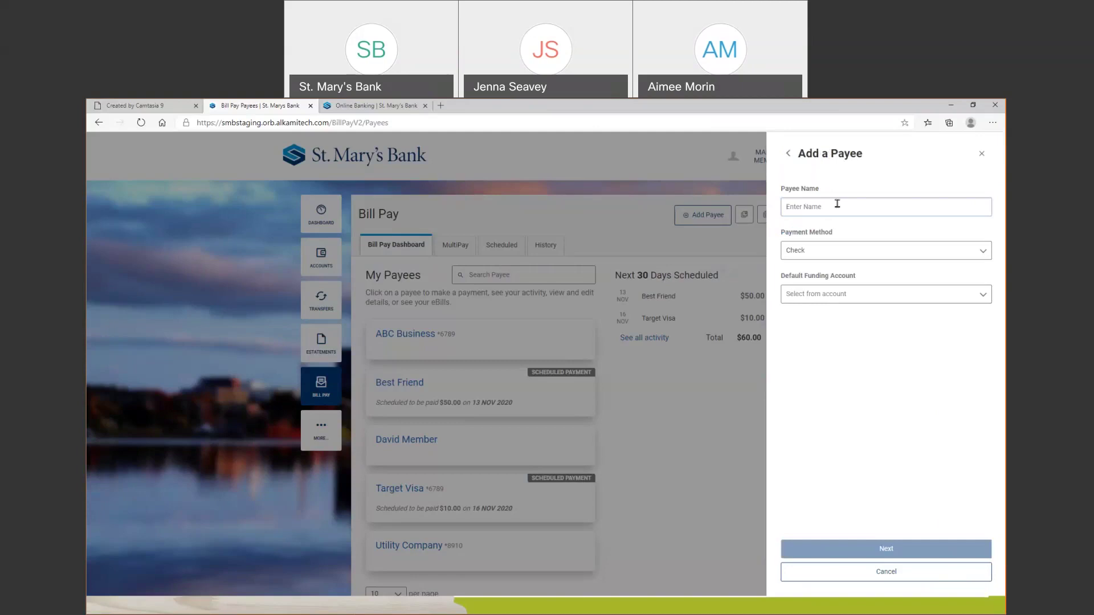
text(Sister)
Set the payment method to Electronic and the funding account to DEBIT
click(984, 252)
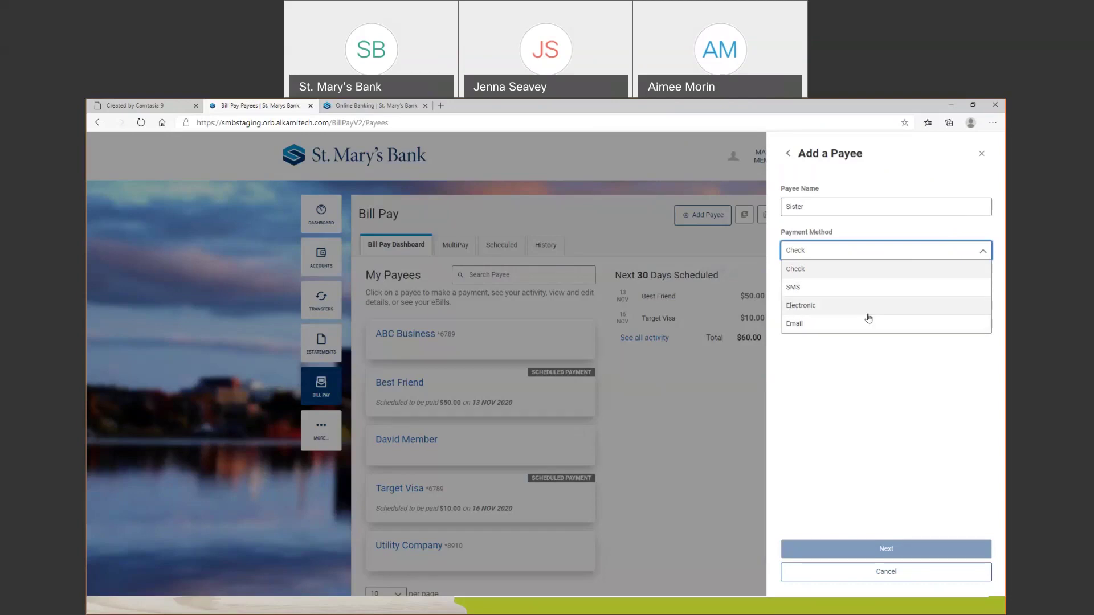
click(843, 308)
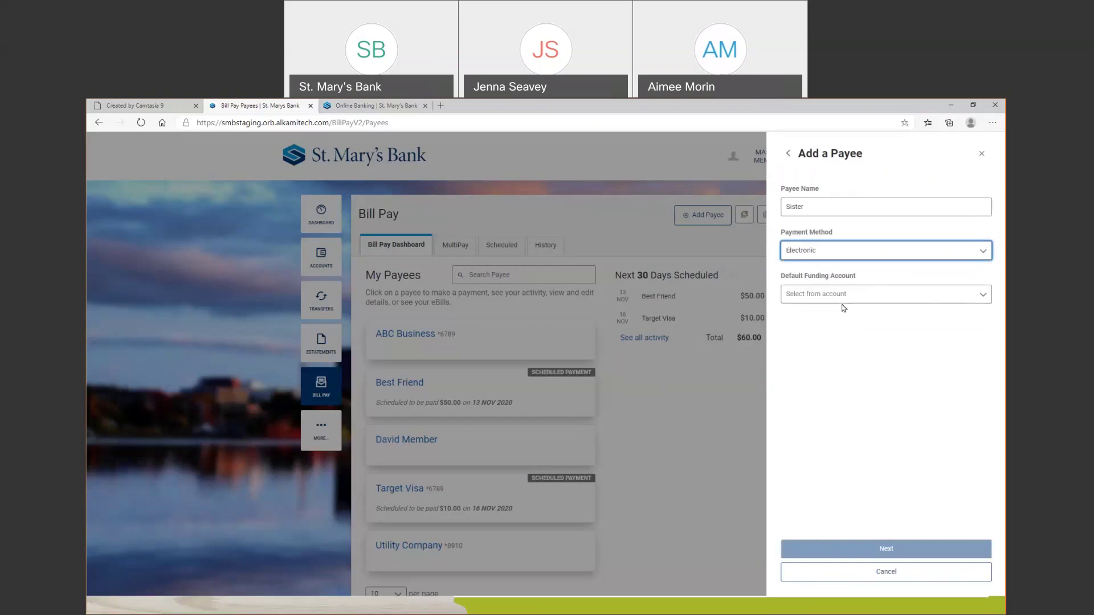
click(983, 297)
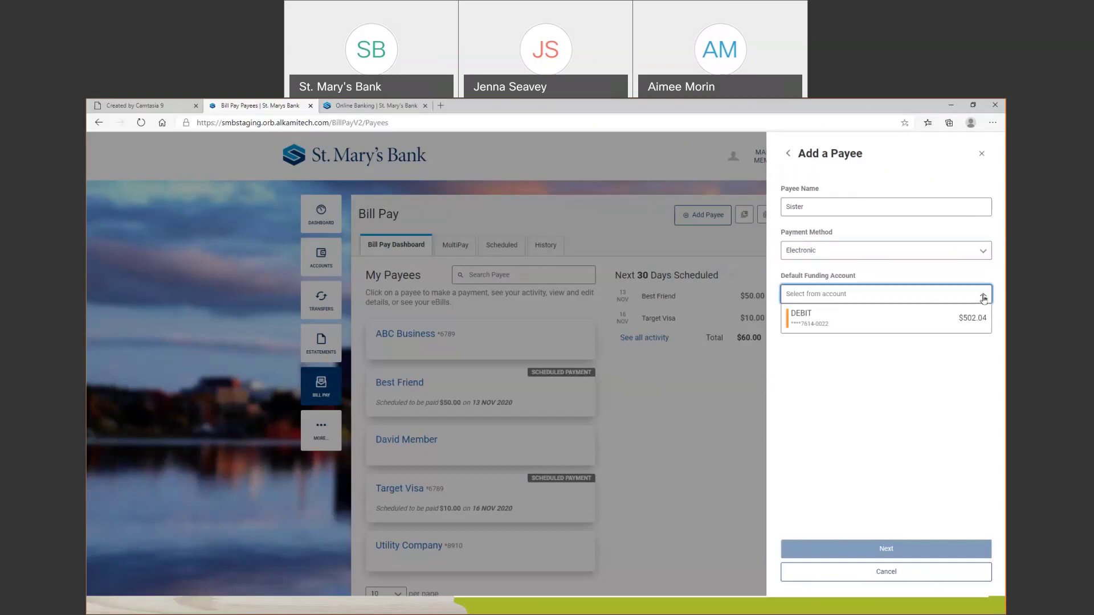
click(904, 322)
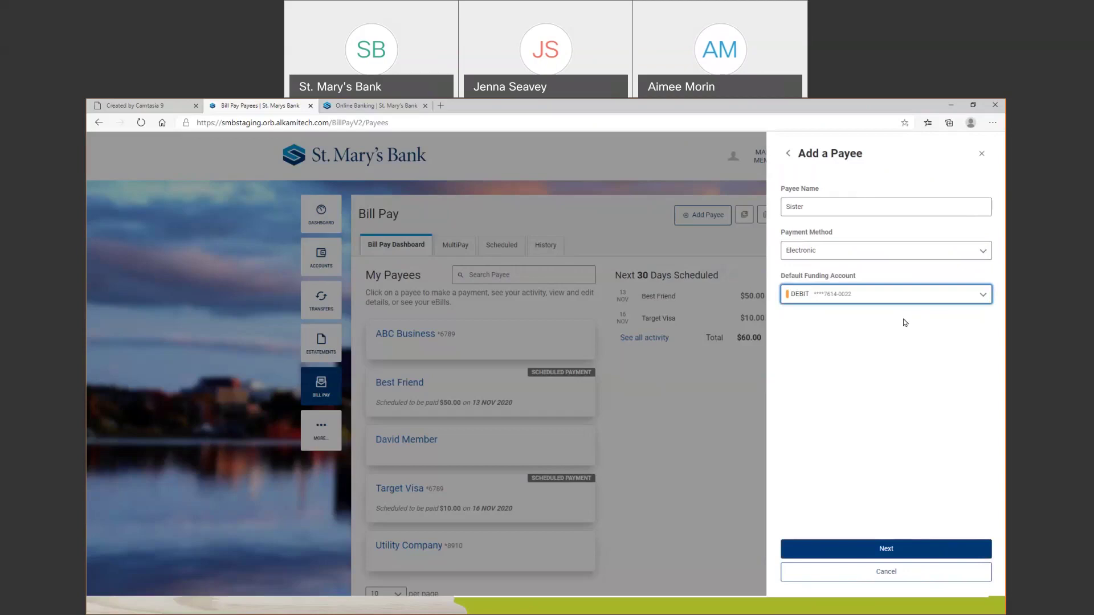
Continue to the account details and set the account type to Checking
click(899, 549)
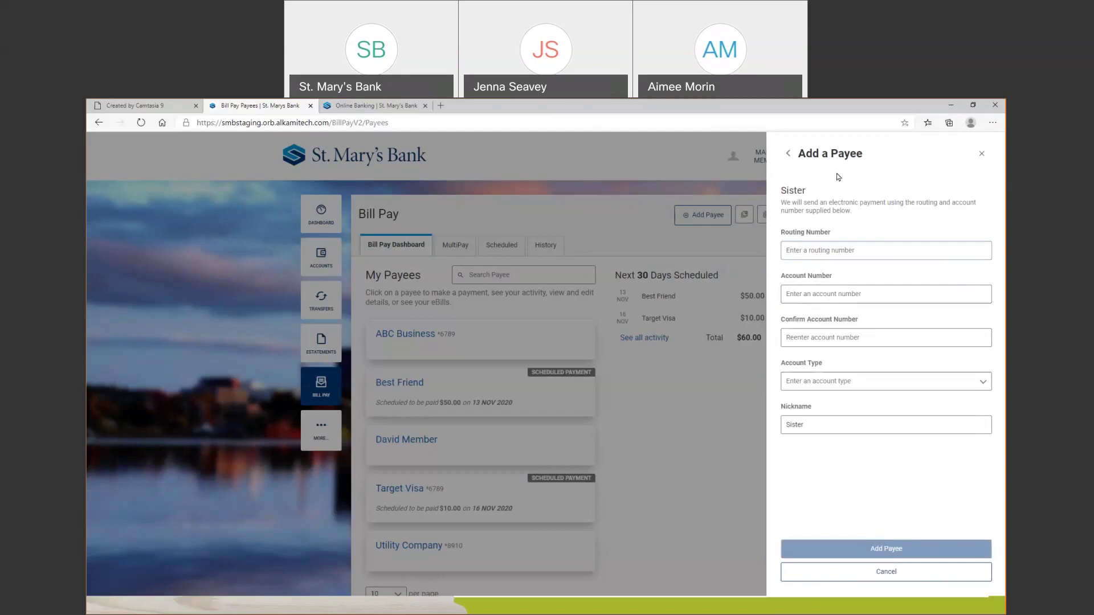
double_click(790, 191)
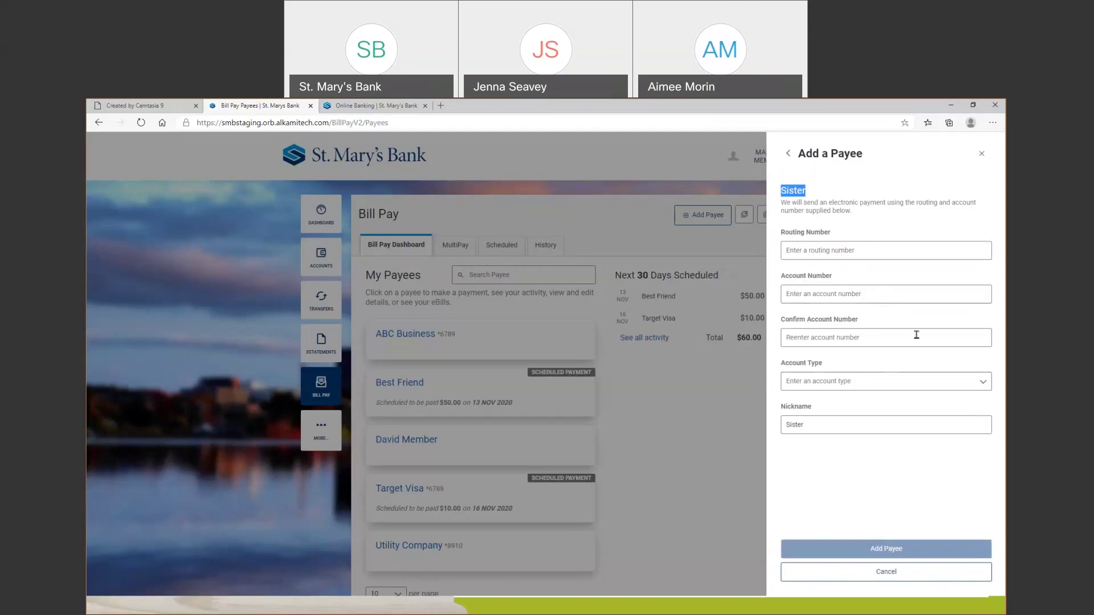
click(978, 384)
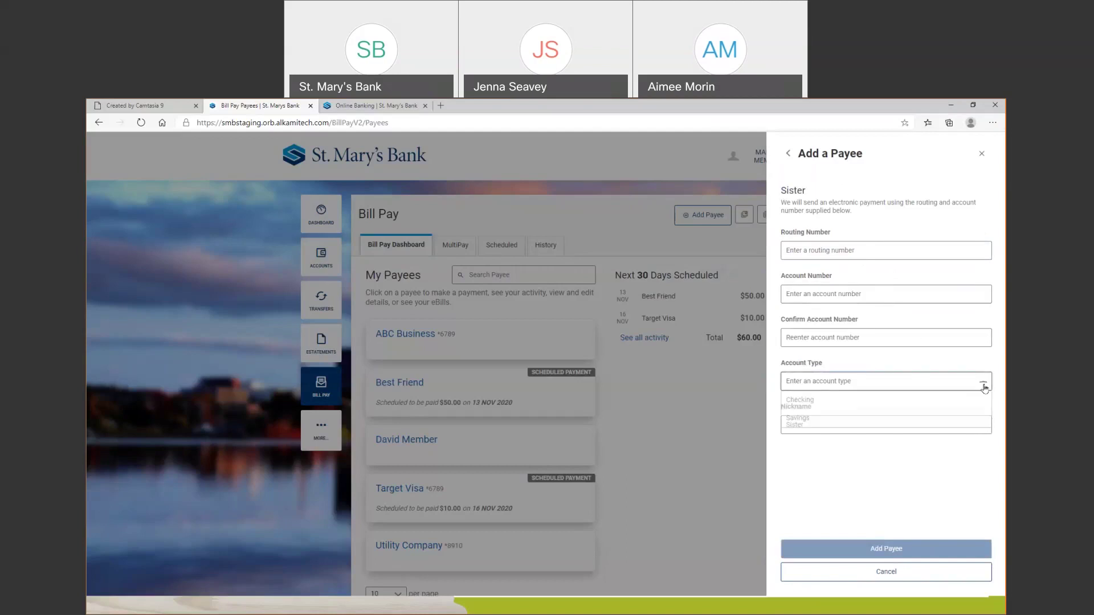
click(844, 401)
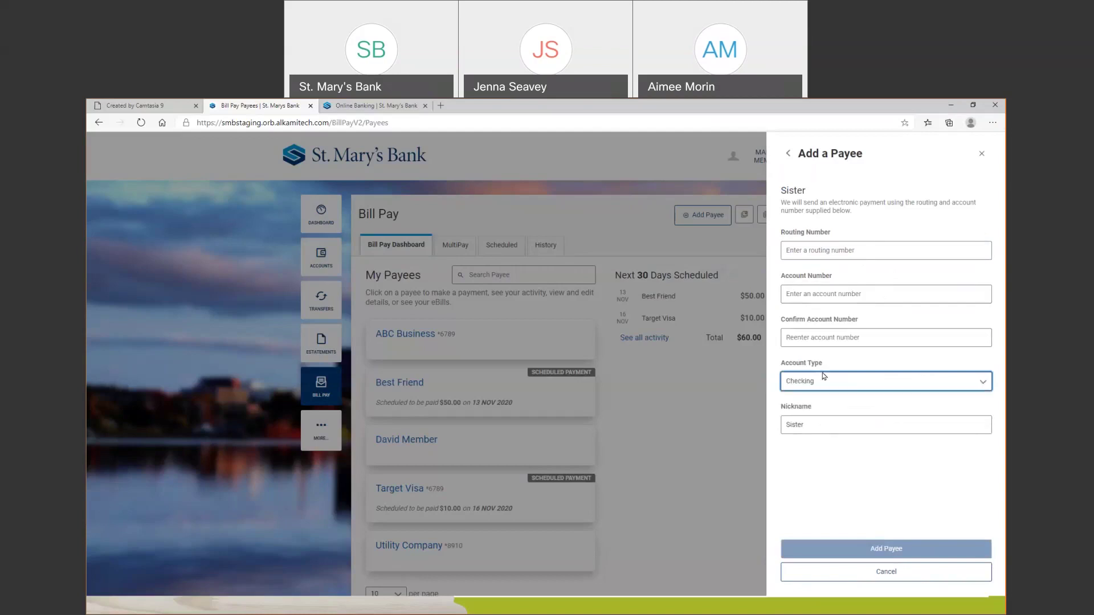
Enter and correct the bank routing number, then cancel adding the Sister payee
click(871, 251)
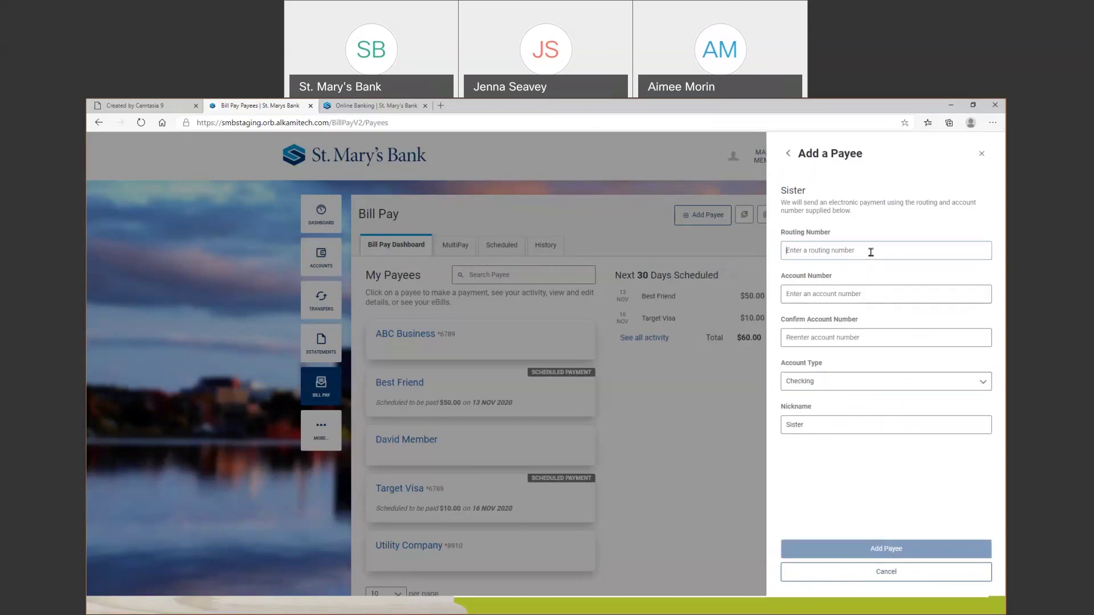
text(011400149)
key(Tab)
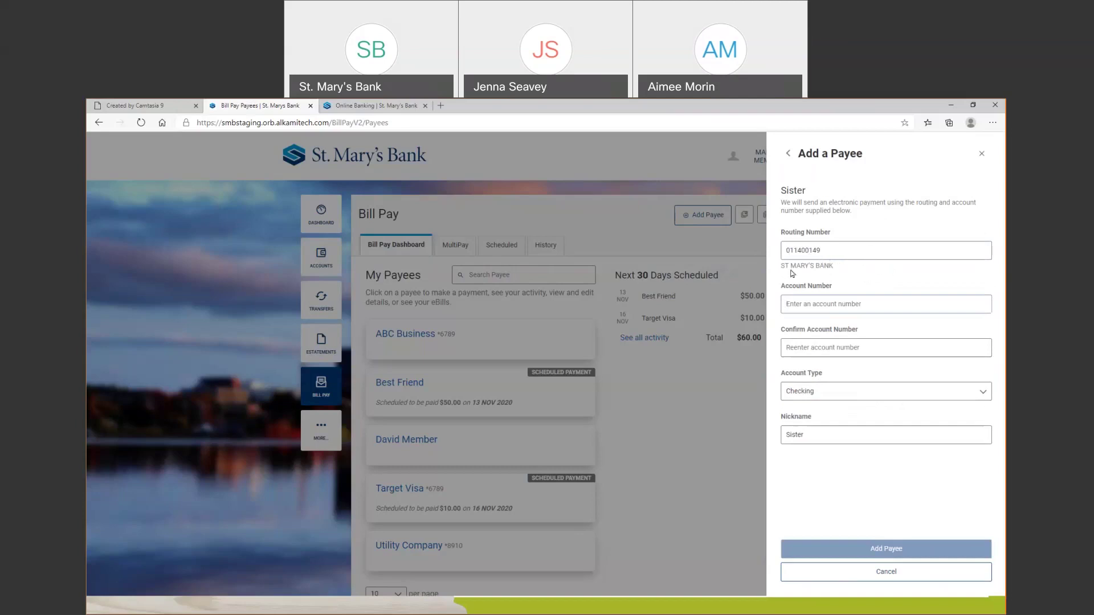
click(847, 255)
key(BackSpace)
text(8)
key(Tab)
click(855, 251)
key(BackSpace)
key(BackSpace)
text(4)
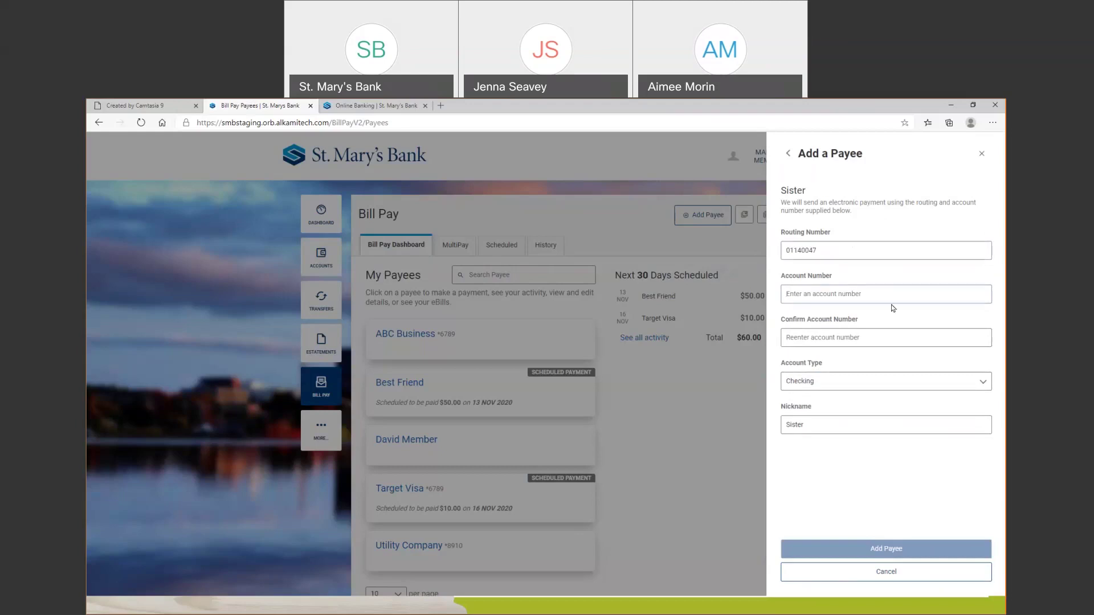
drag(828, 251, 743, 250)
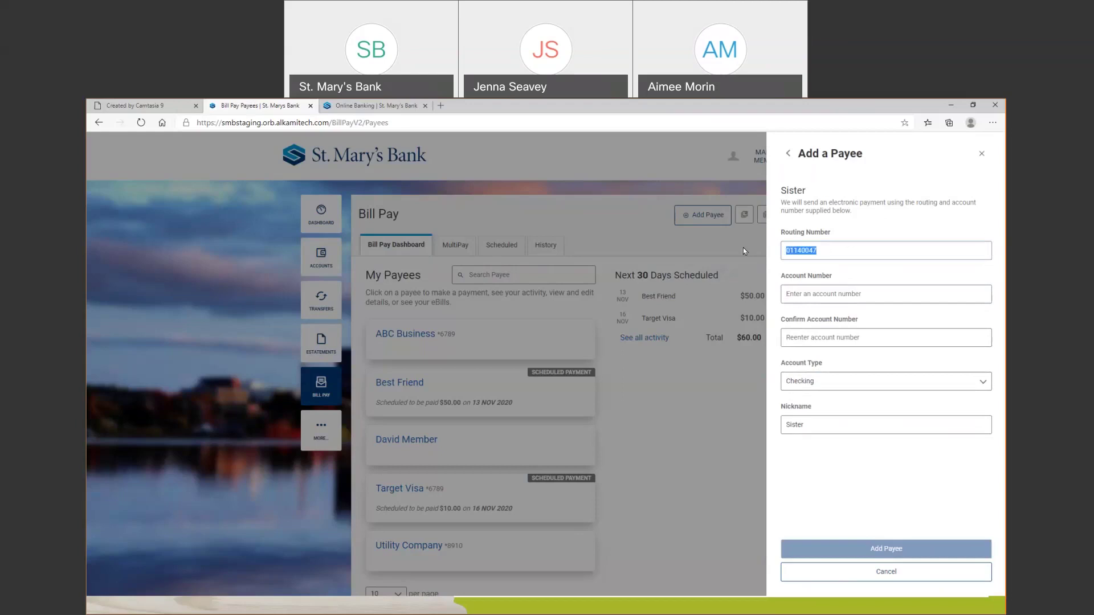
text(011400149)
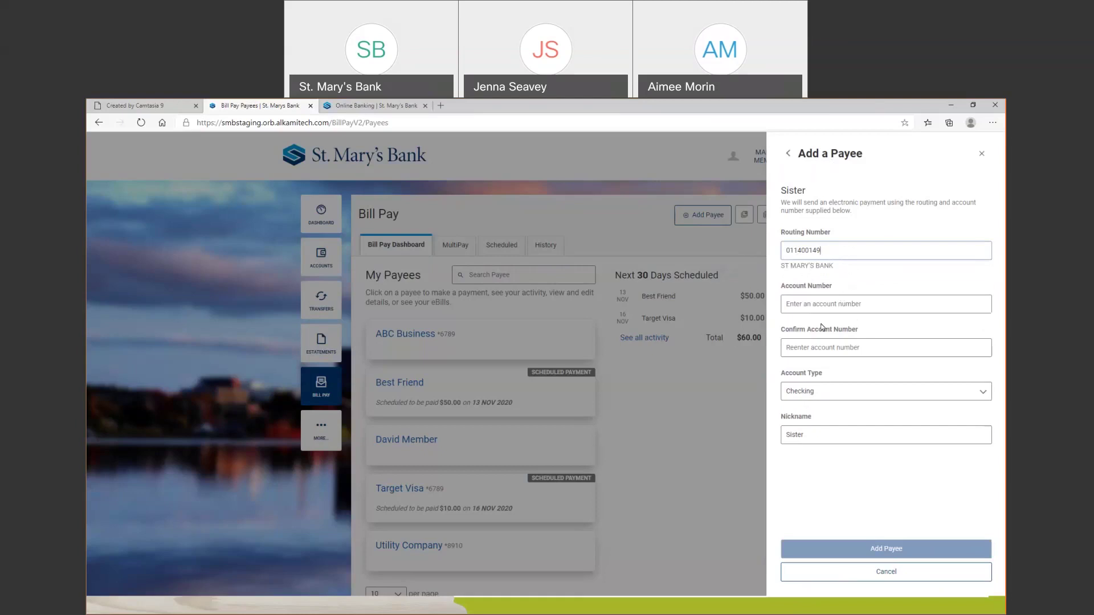
click(906, 581)
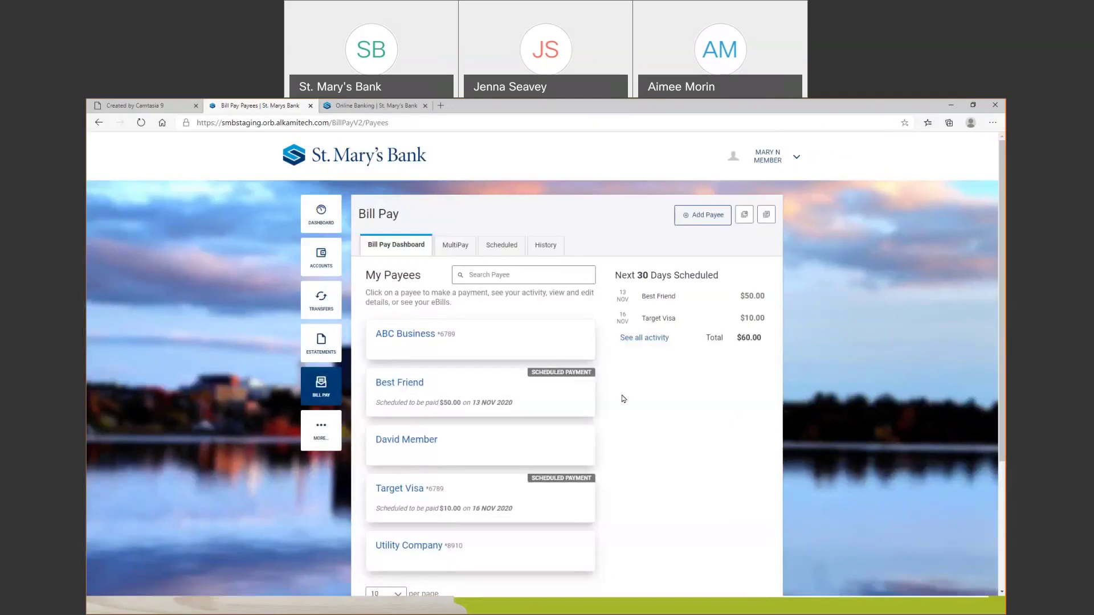
Scroll through Bill Pay, then return to the main Dashboard showing $60.00 in bill payments
scroll(623, 399, down, 1)
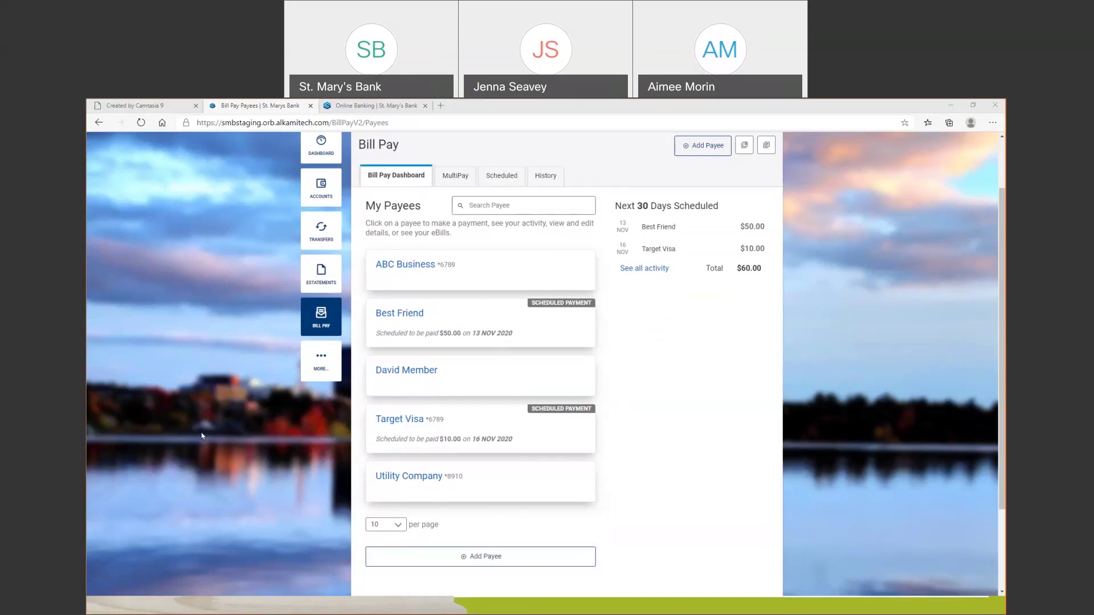
scroll(286, 482, up, 2)
click(329, 197)
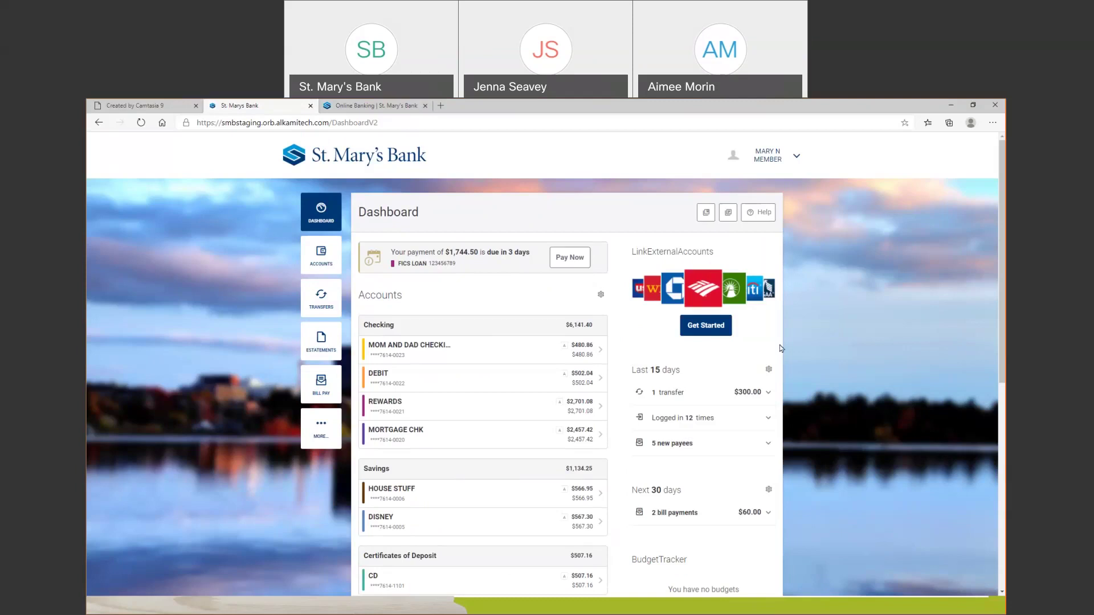
Open the Classic transfer form, preview and cancel Add an external account, then return to Dashboard
click(320, 301)
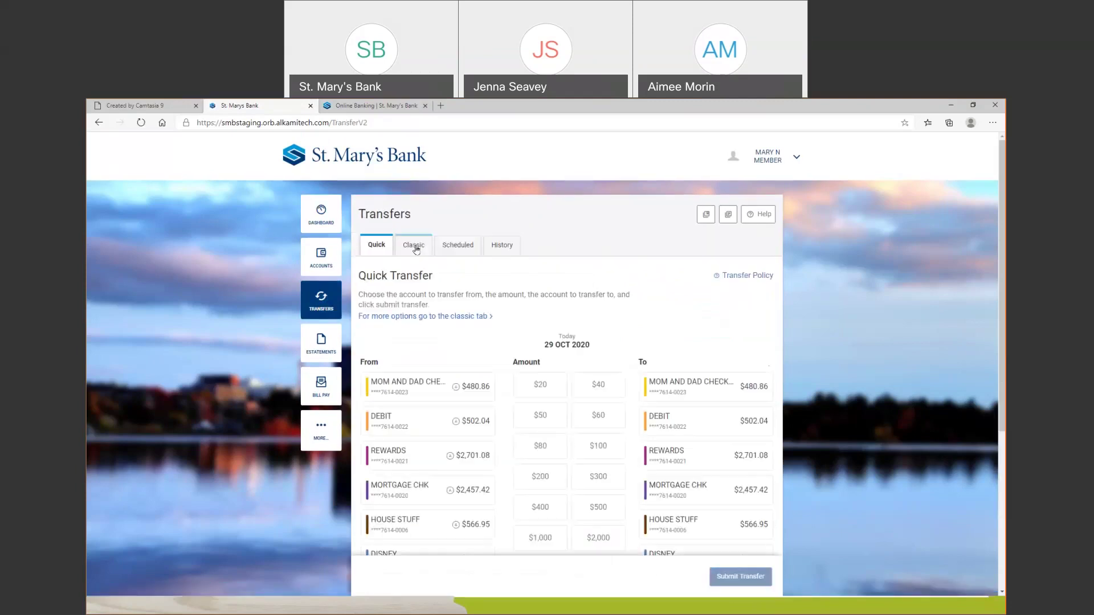
click(418, 250)
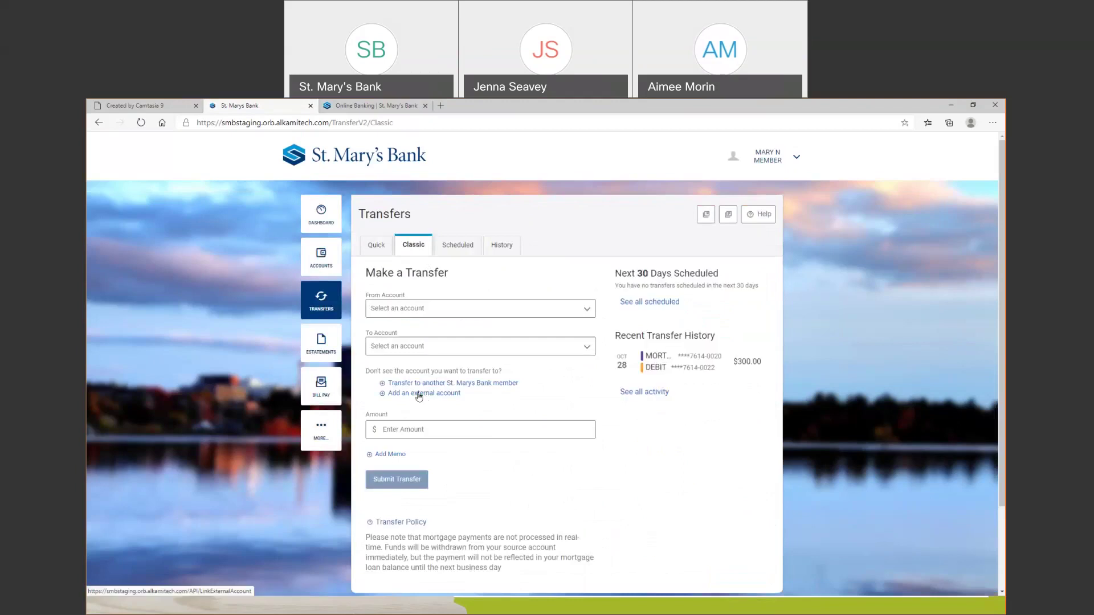
click(419, 395)
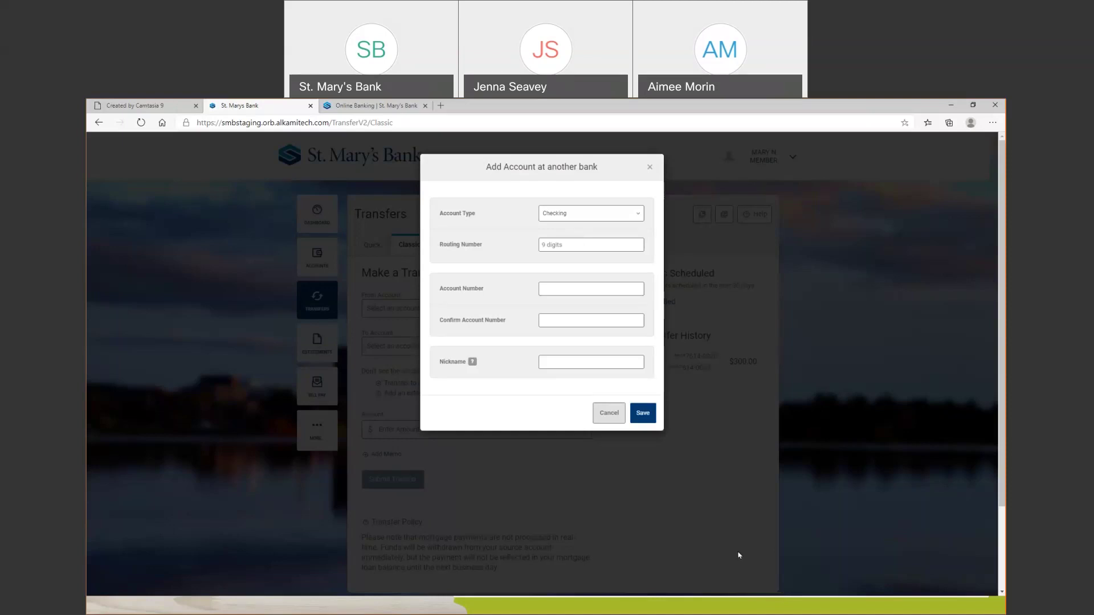
click(612, 420)
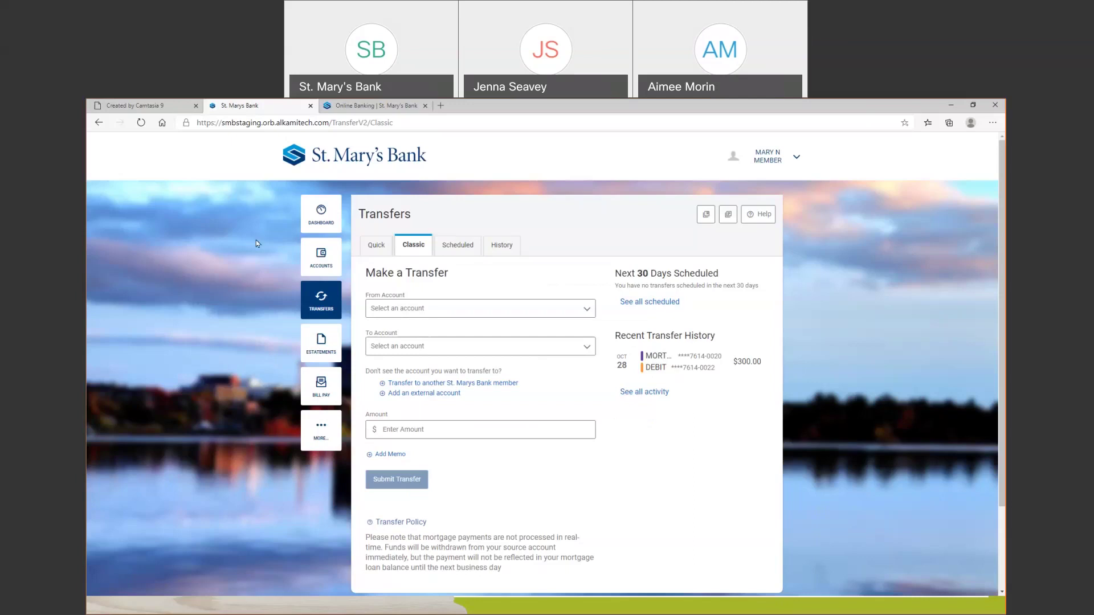
click(322, 214)
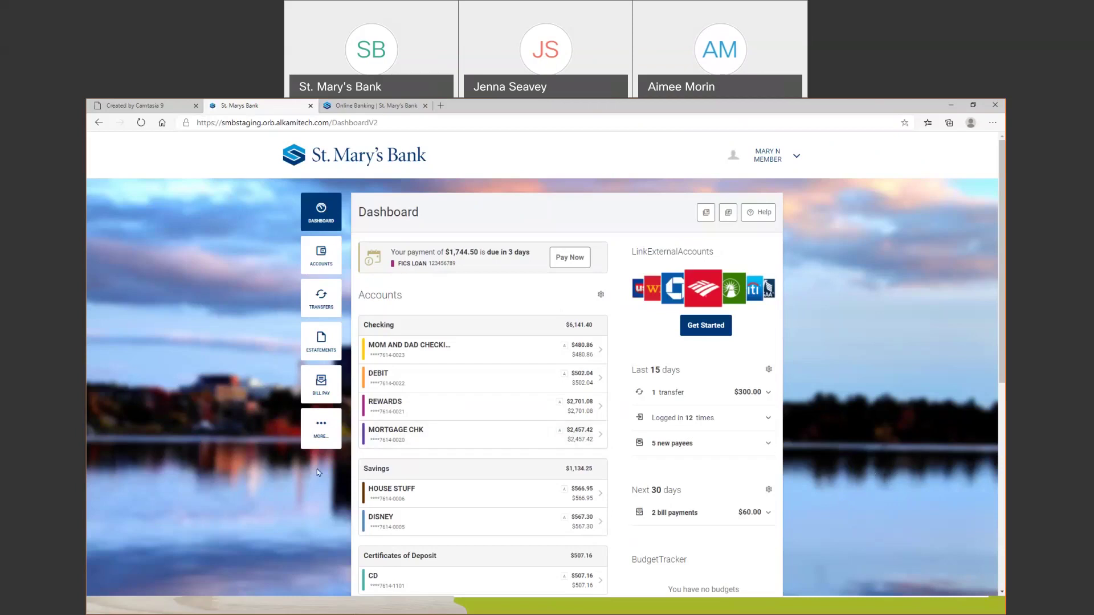
Scroll the Dashboard down to the Mortgages section showing the FICS LOAN at $239,042.35
scroll(671, 504, down, 3)
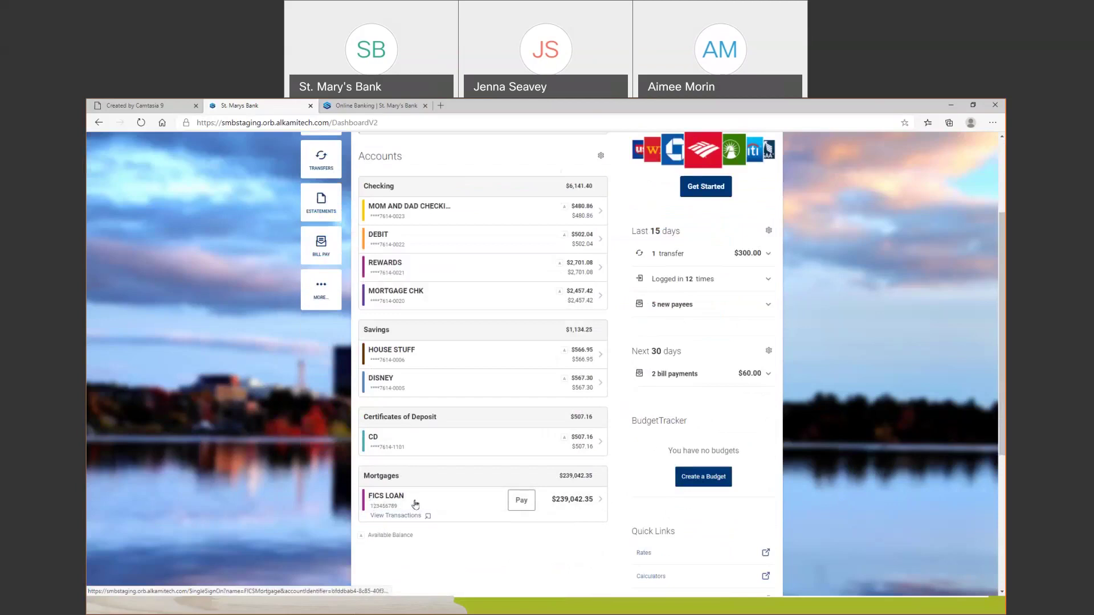
Rename the FICS LOAN account nickname to 'Mortgage' and set its account colour to green
click(591, 507)
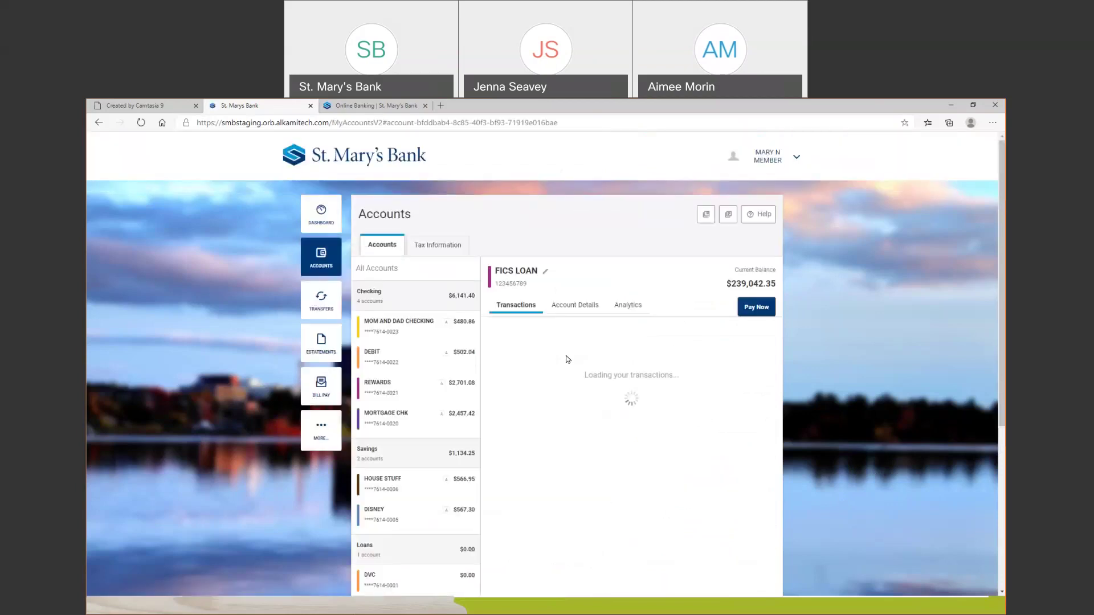
click(547, 274)
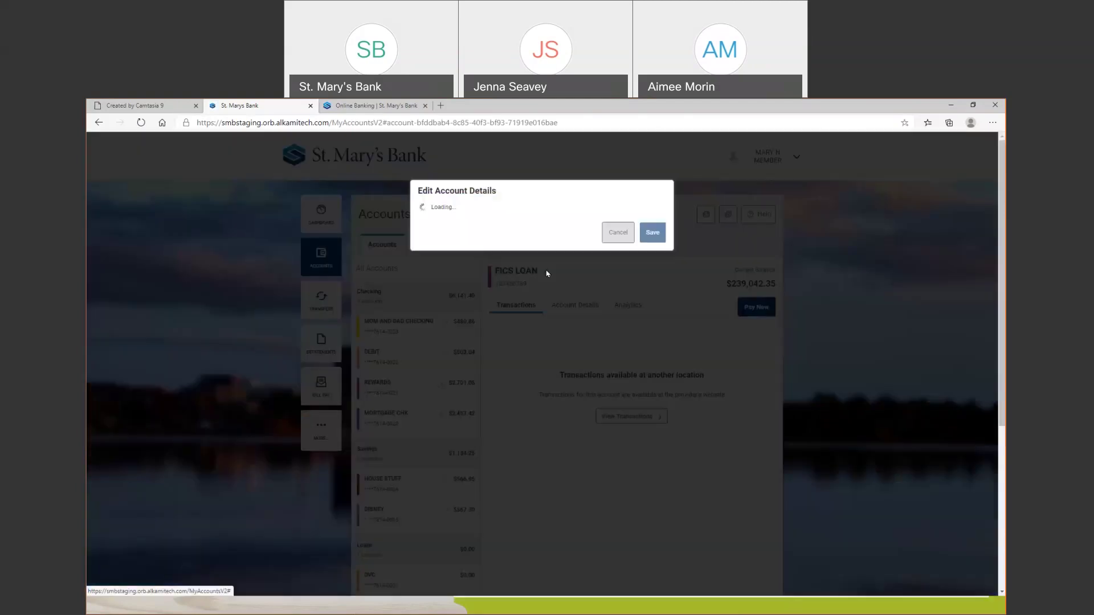
triple_click(521, 246)
text(Morthah)
key(BackSpace)
key(BackSpace)
key(BackSpace)
text(gage)
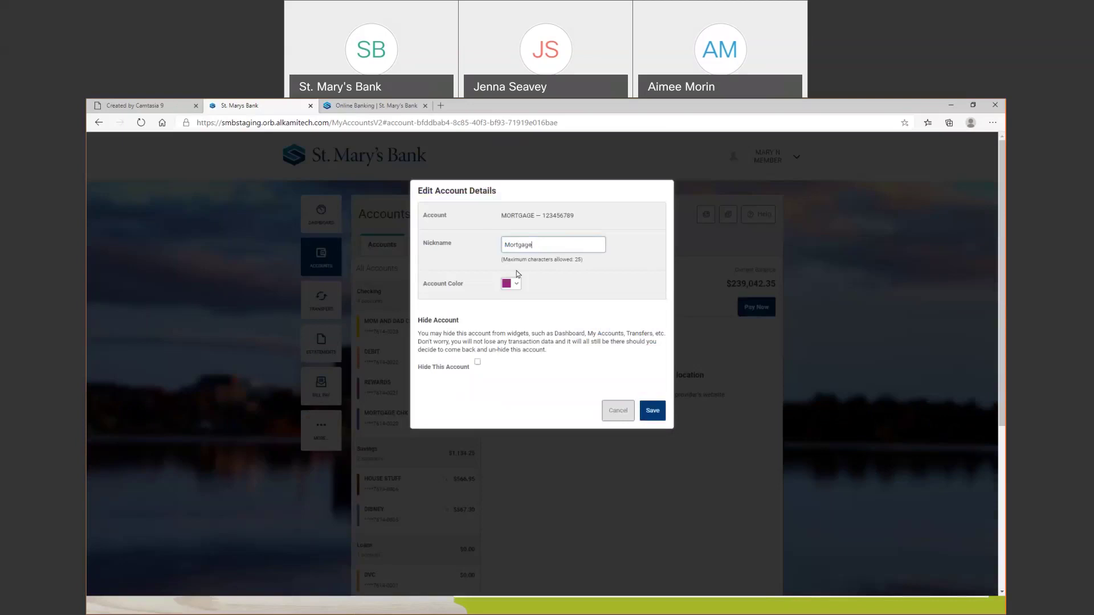
click(514, 284)
click(536, 302)
click(653, 410)
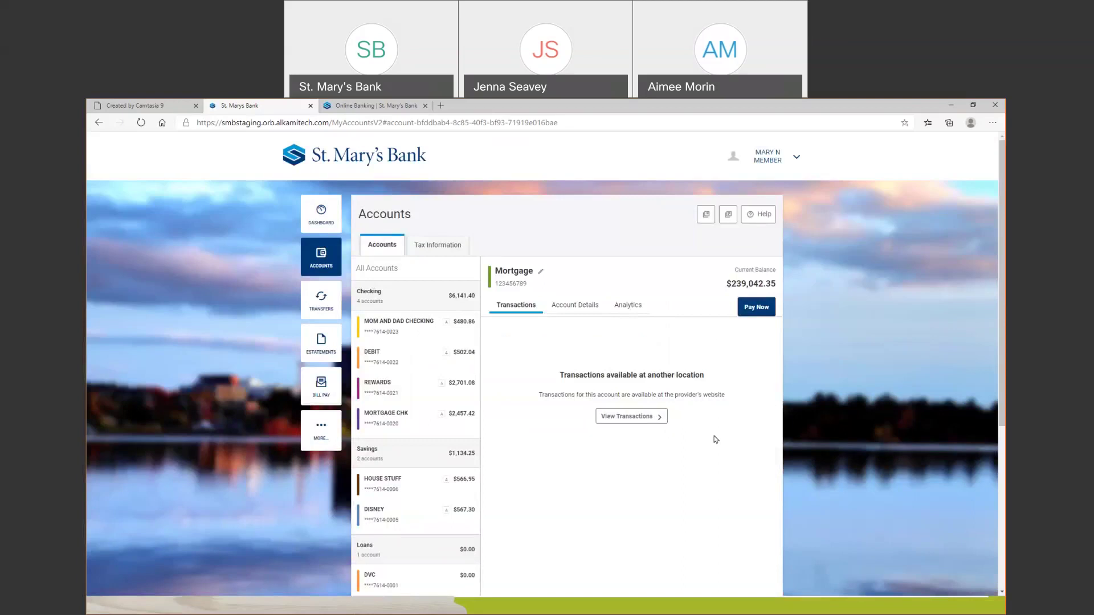
Check the mortgage's account details, return to its transactions, then switch to the video tab
click(575, 305)
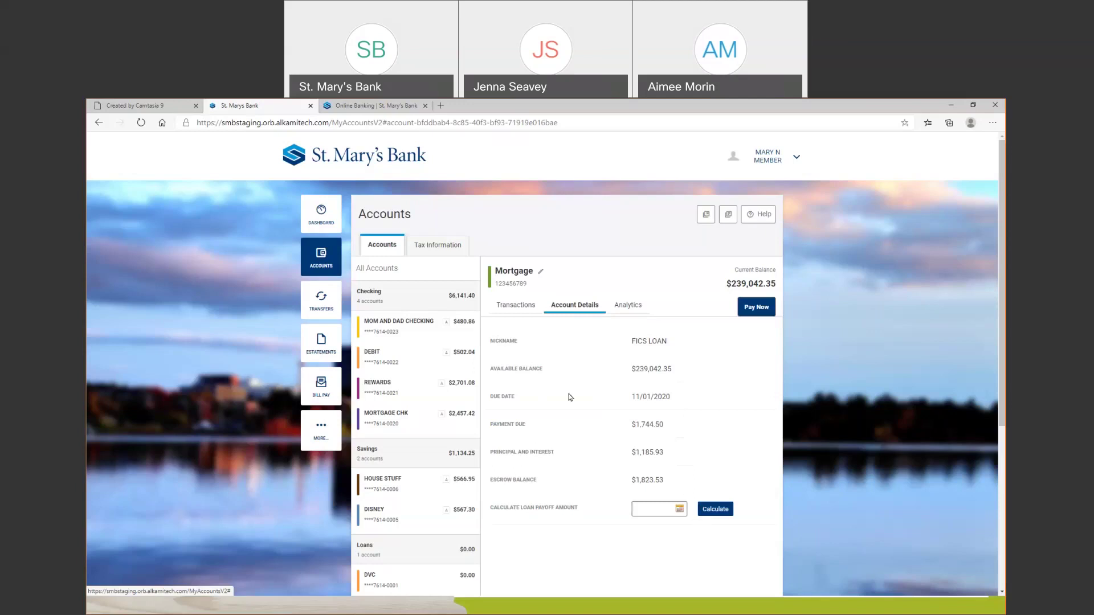
click(515, 305)
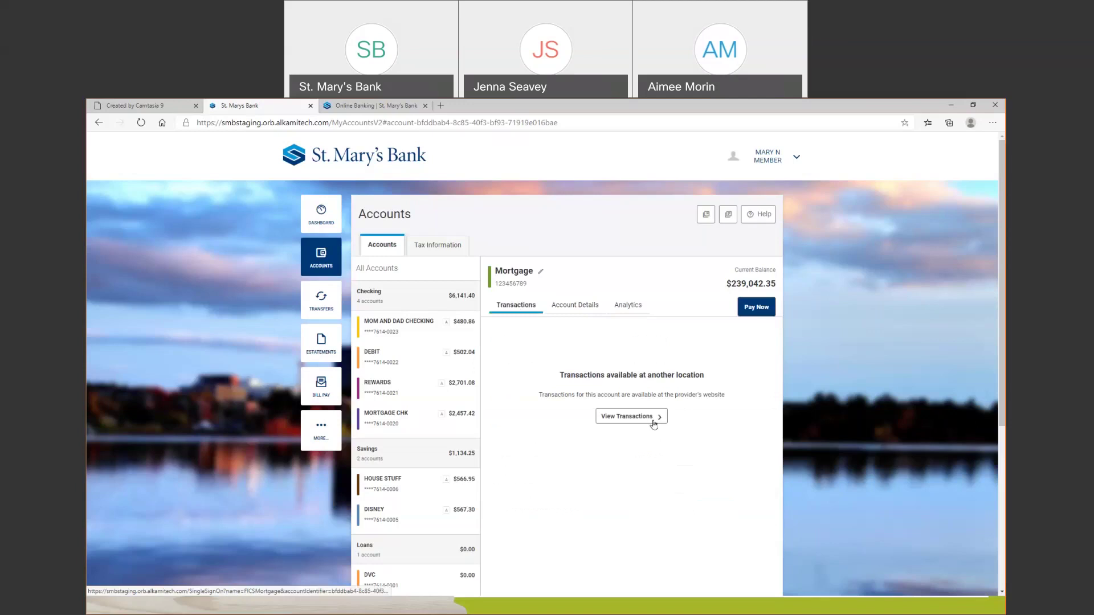
click(147, 107)
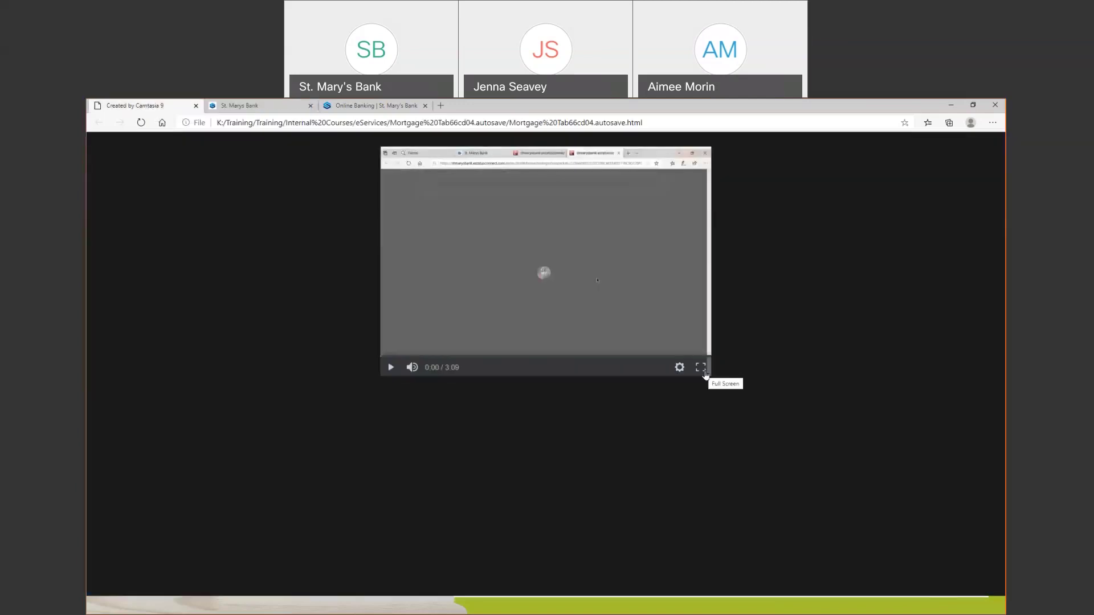
Show the mortgage tour video full screen and start playing it
key(ctrl+Tab)
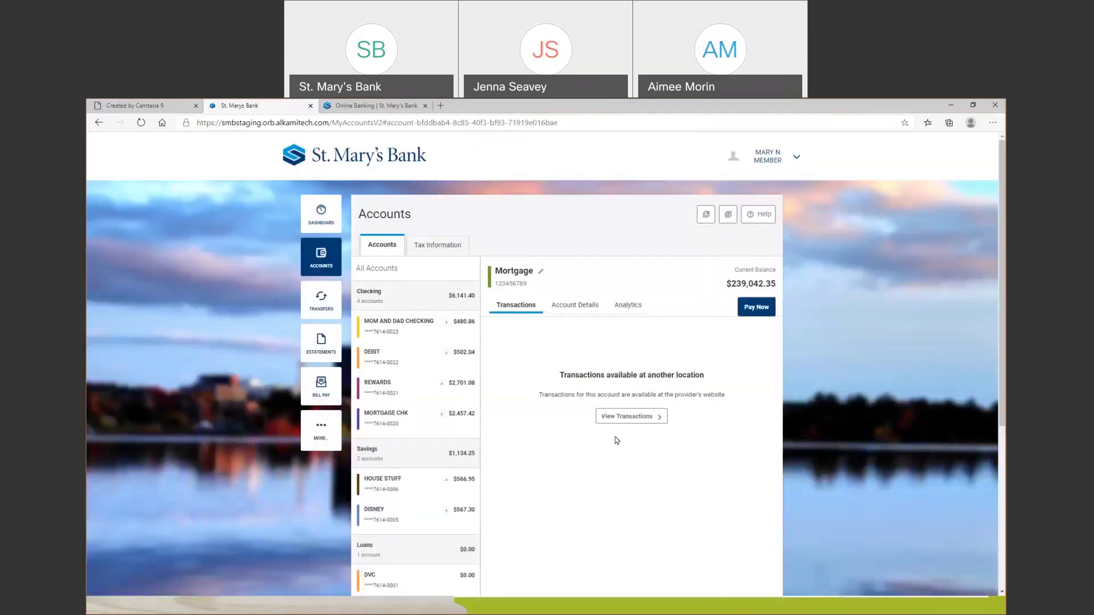
click(106, 107)
click(701, 371)
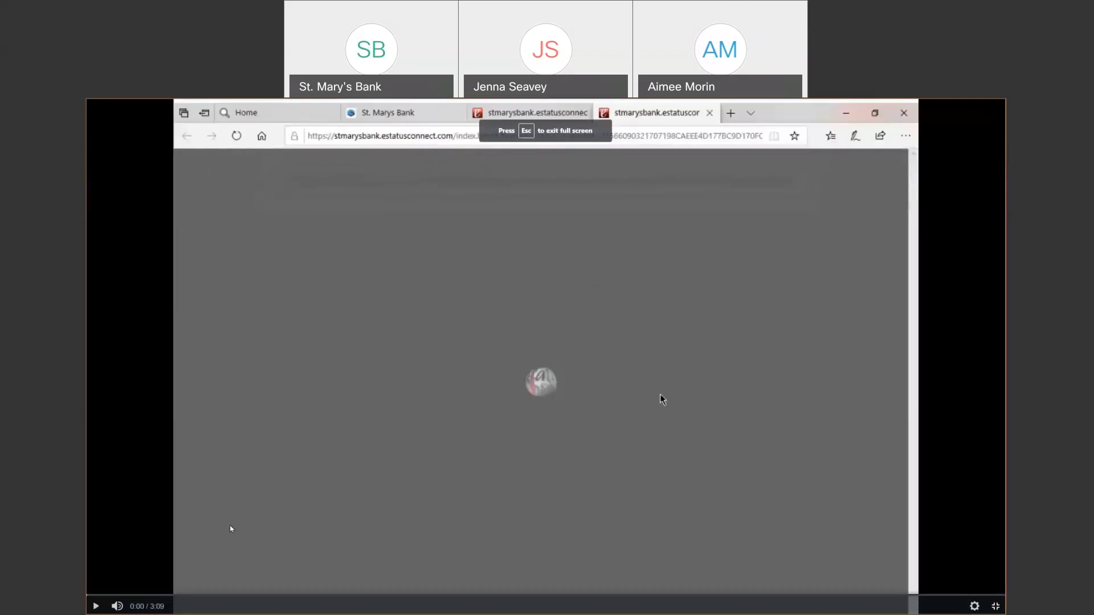
click(96, 606)
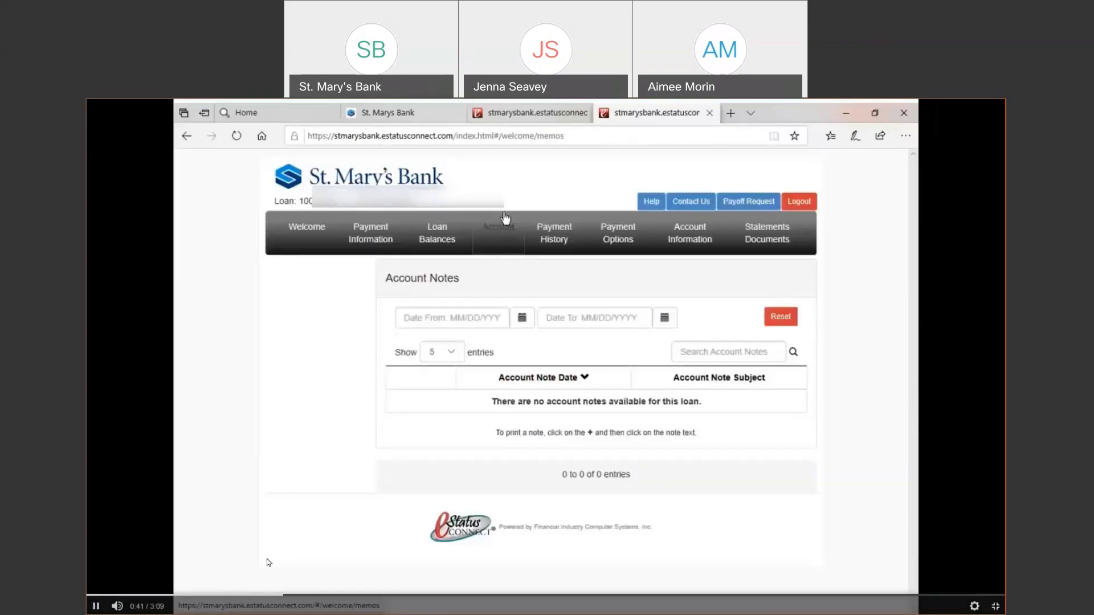
Scrub the video back to around 0:34, pause on Loan Balances, then resume playback
click(277, 598)
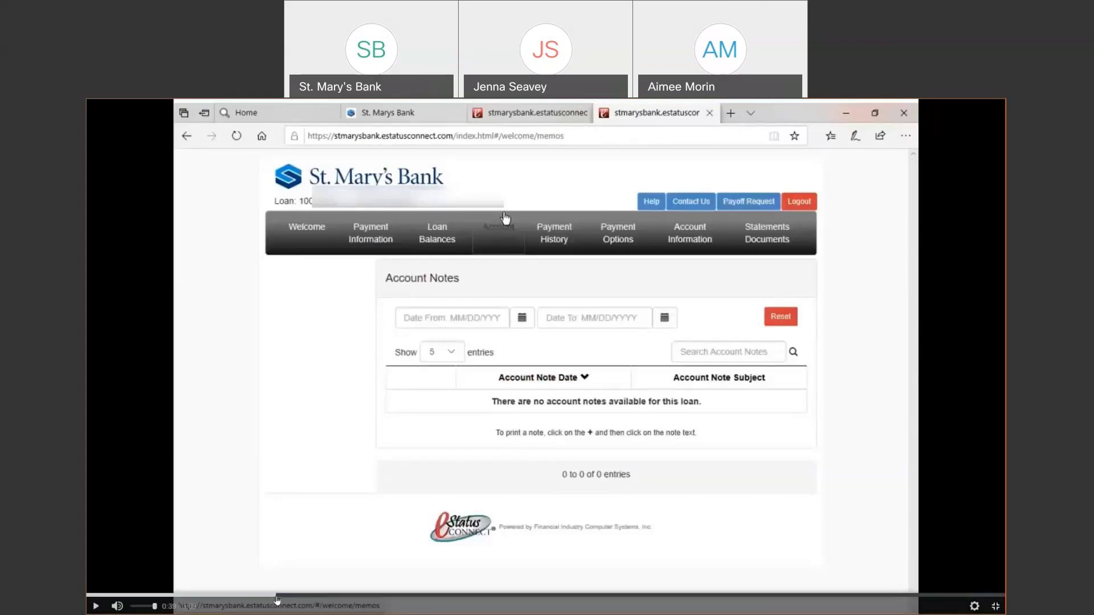
click(96, 606)
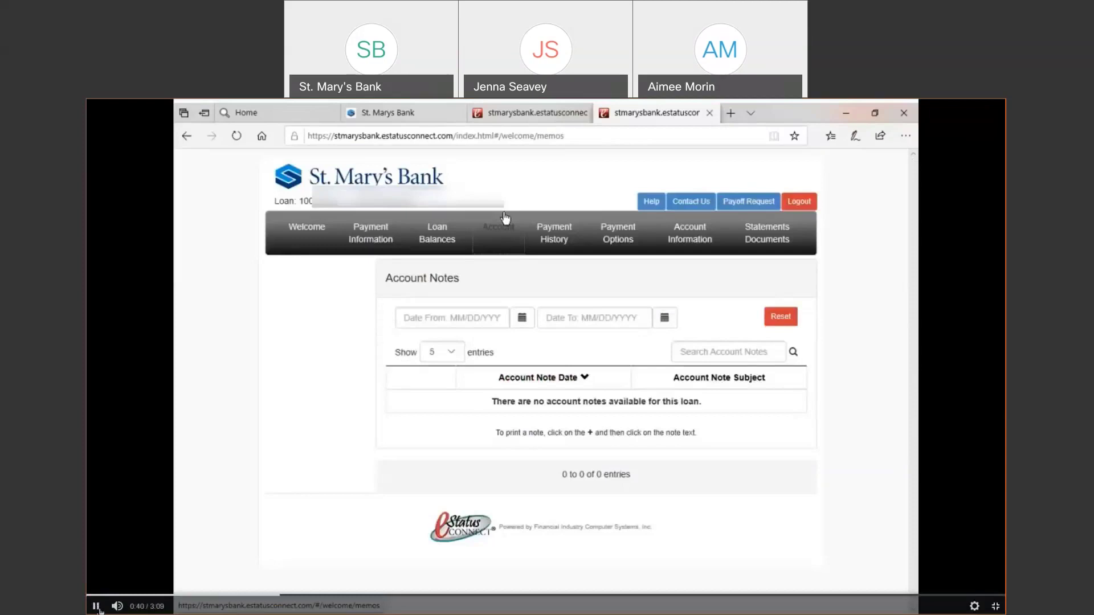
click(270, 596)
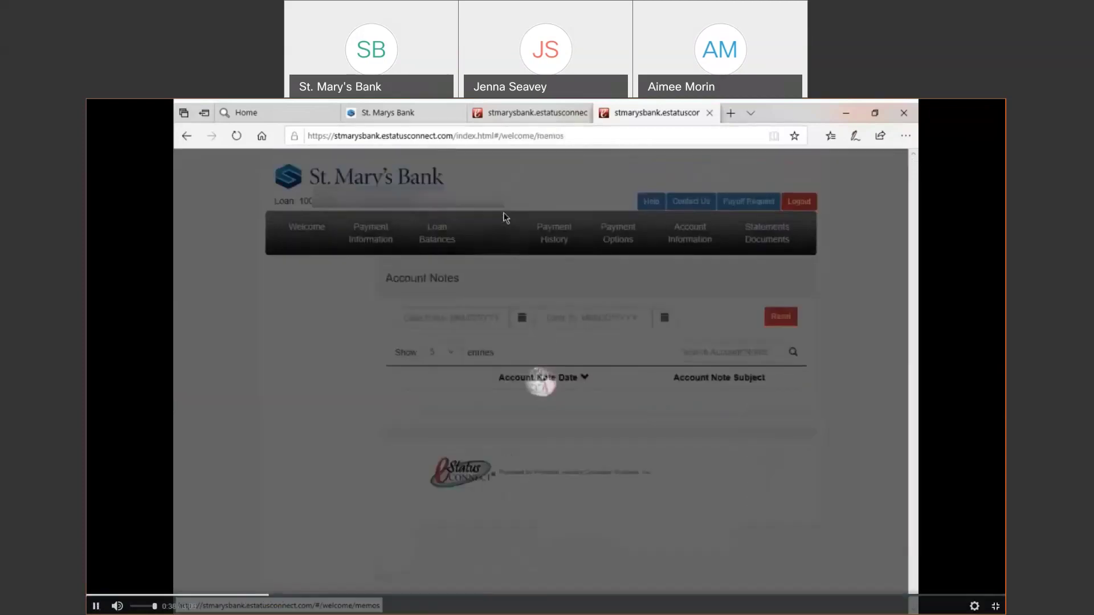
click(250, 597)
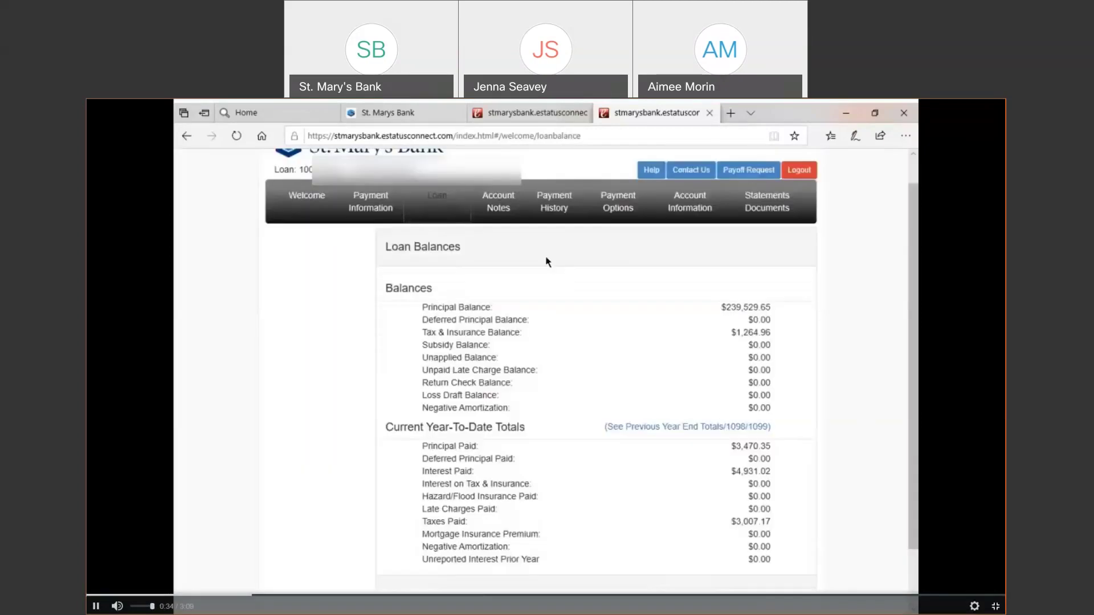
click(96, 607)
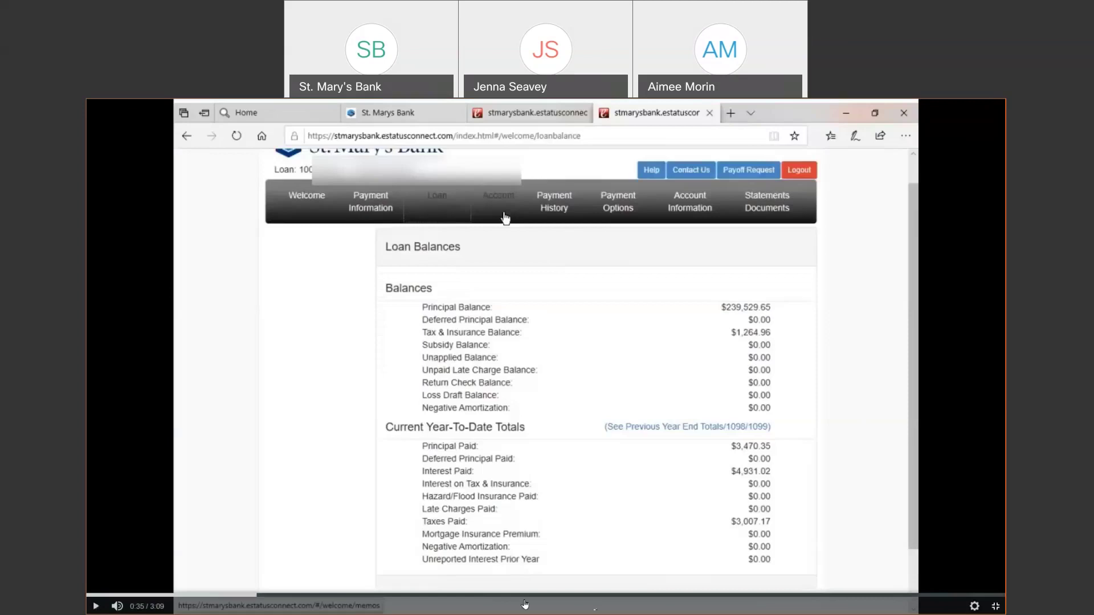
key(ctrl)
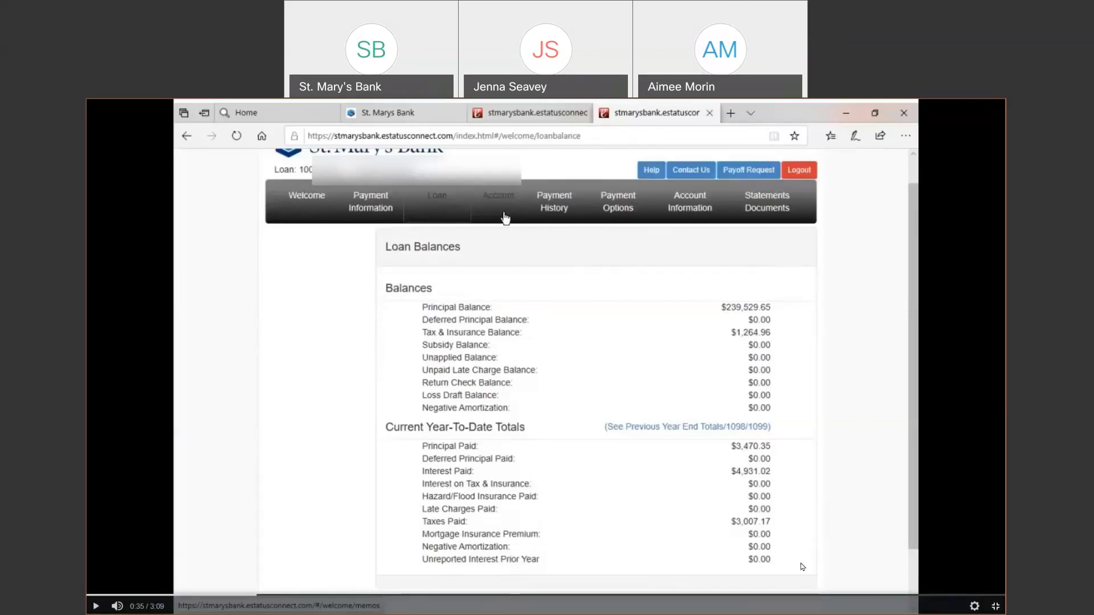
click(96, 607)
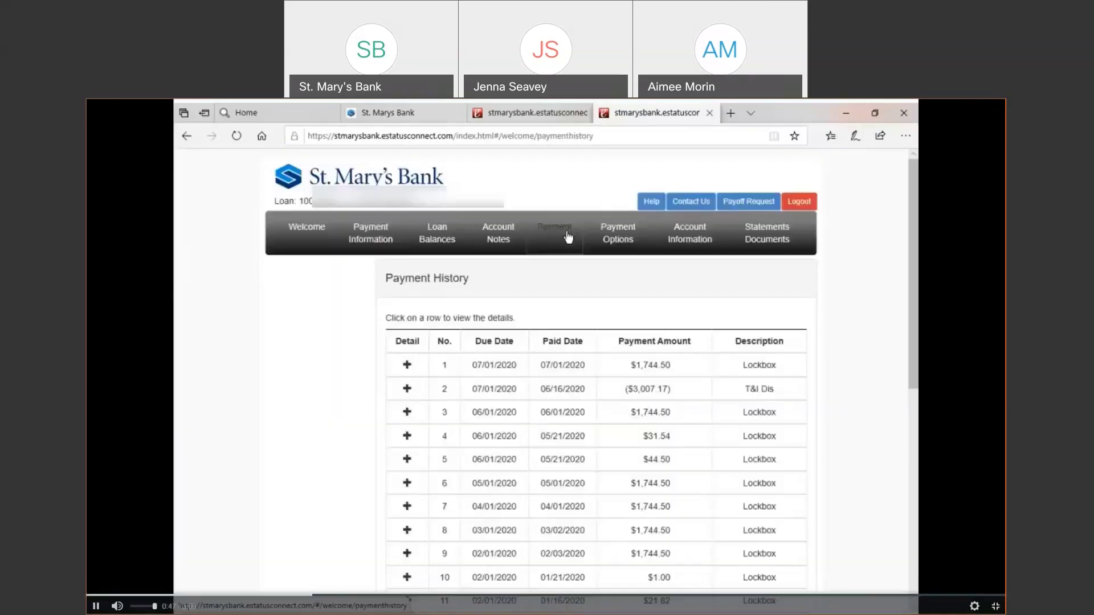
Pause the tour on the 07/01/2020 MANCHESTER CITY disbursement breakdown, then play on toward Payment Options
click(96, 608)
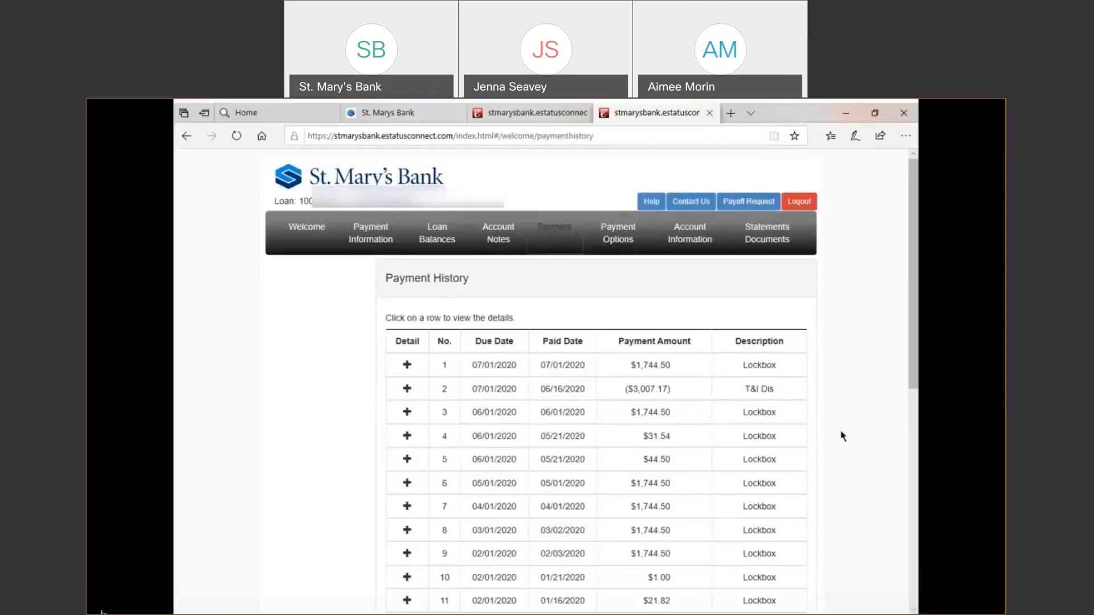
mouse_move(190, 553)
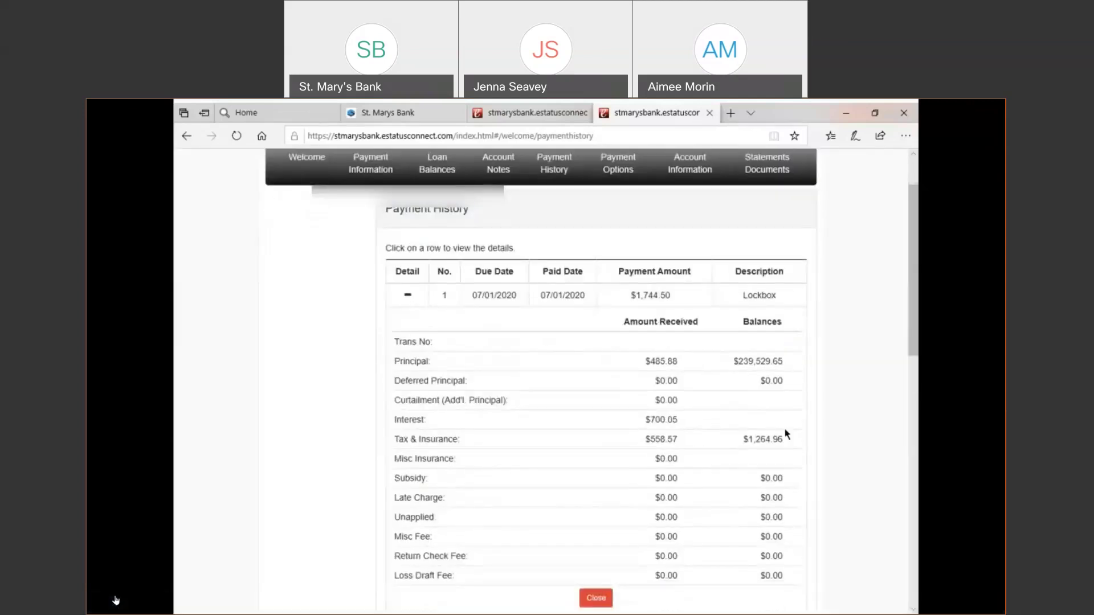
click(95, 606)
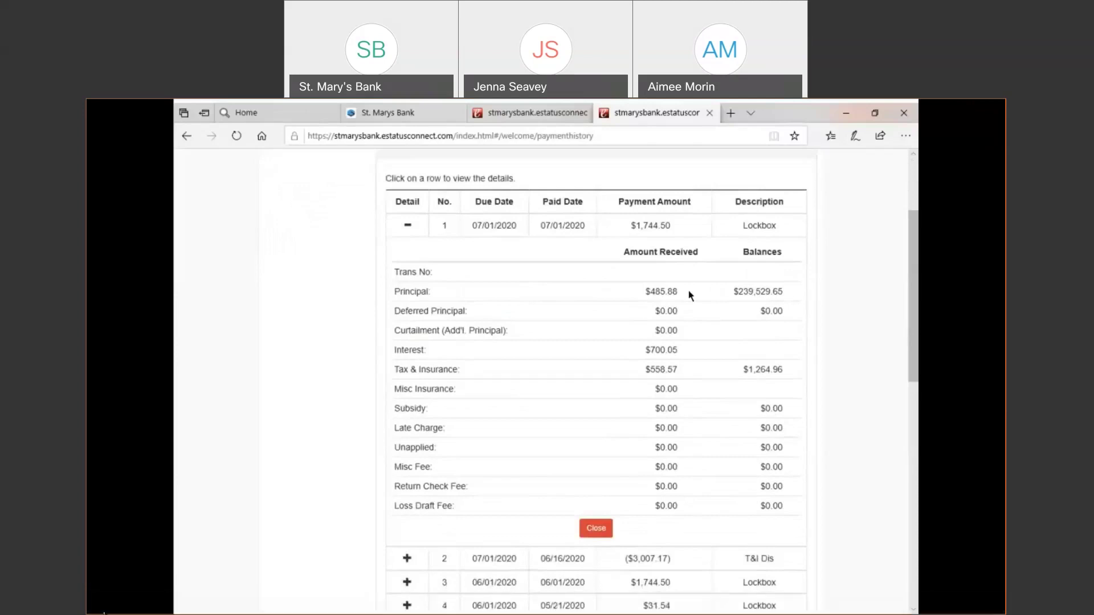
mouse_move(104, 613)
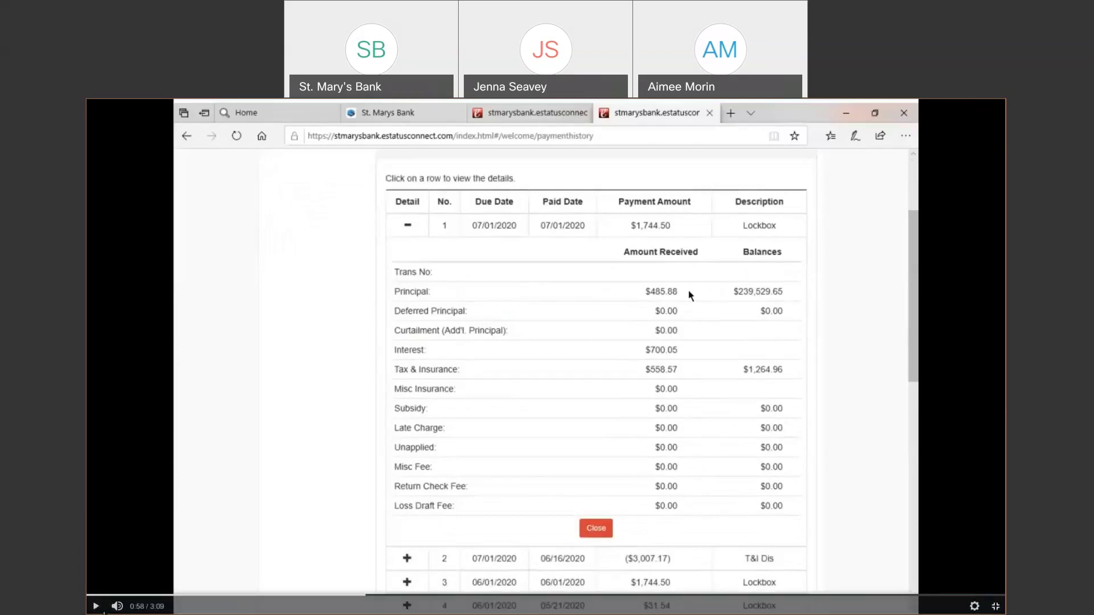
click(689, 357)
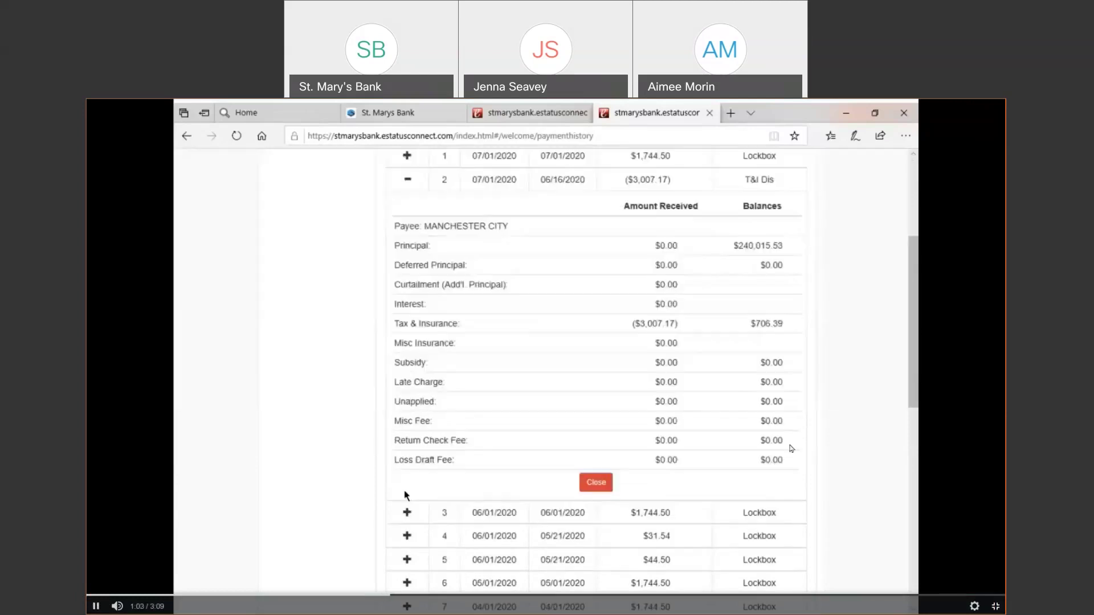
click(94, 609)
click(97, 610)
click(96, 606)
click(95, 609)
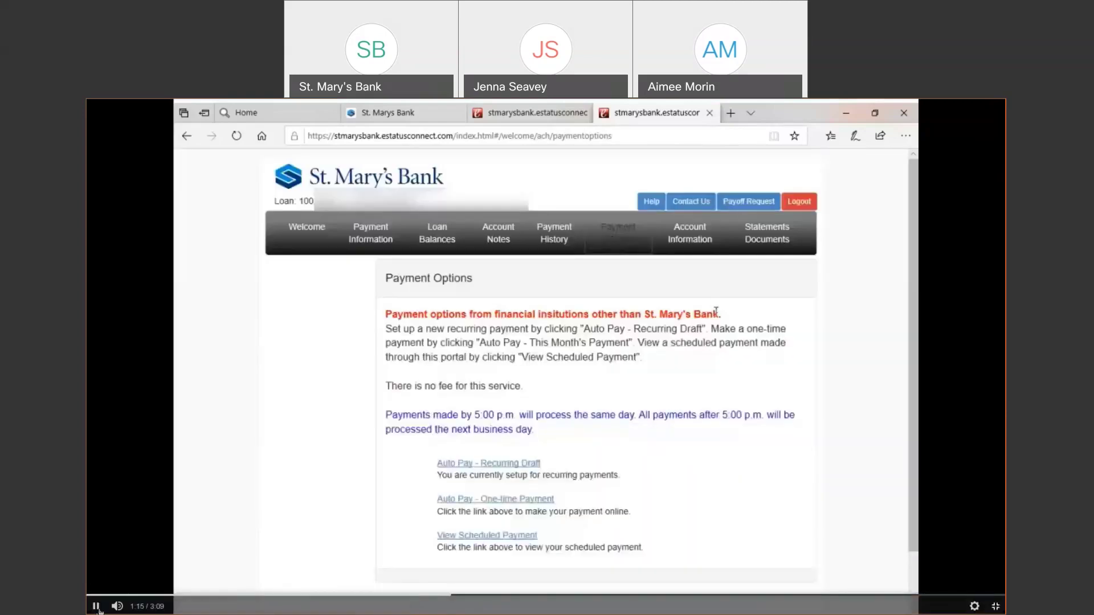
Pause the tour video on the Payment Options page showing recurring and one-time Auto Pay
click(97, 608)
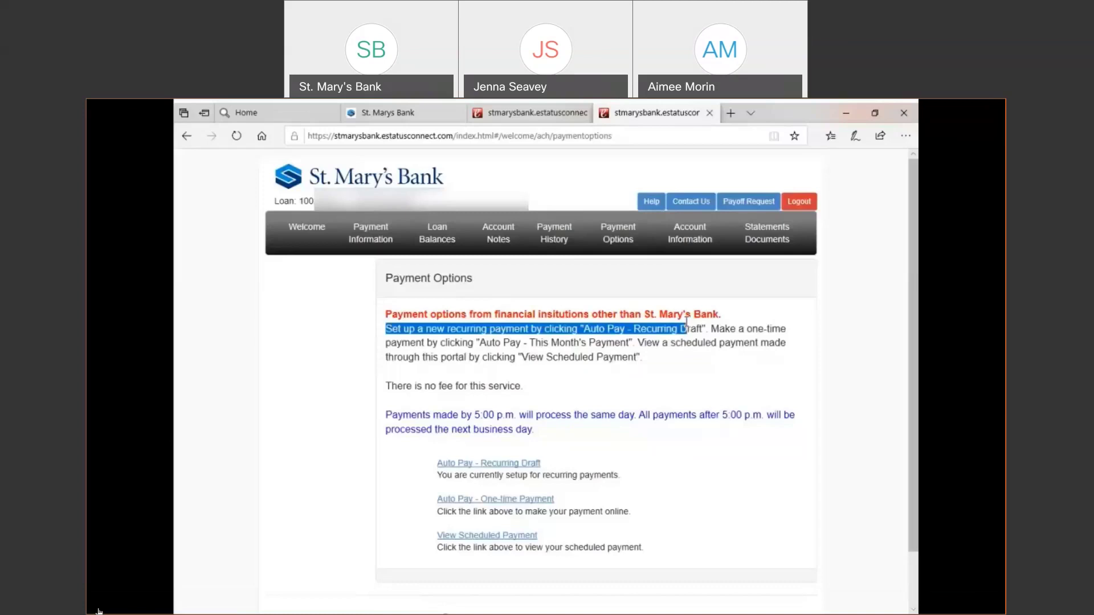
mouse_move(656, 597)
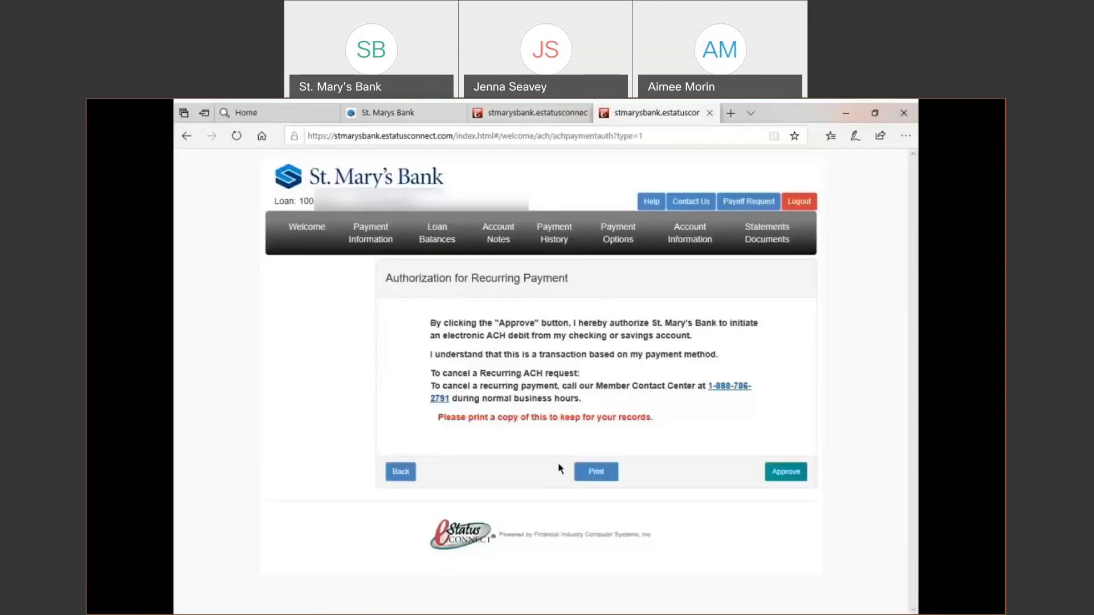
Pause on the recurring payment authorization and Auto Pay Draft form, then play to Account Information
mouse_move(130, 595)
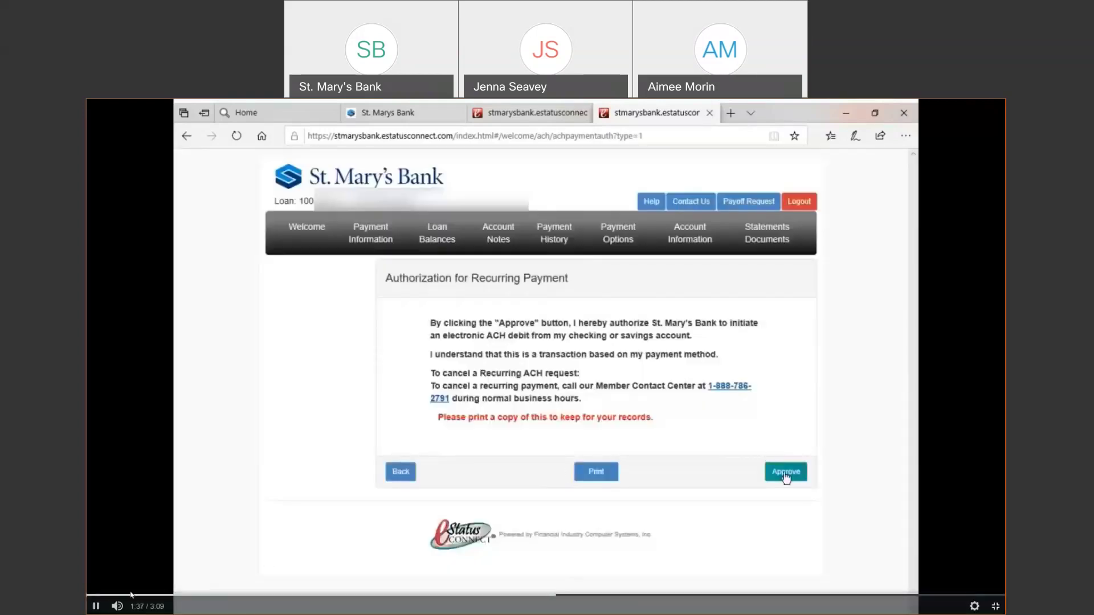
click(98, 607)
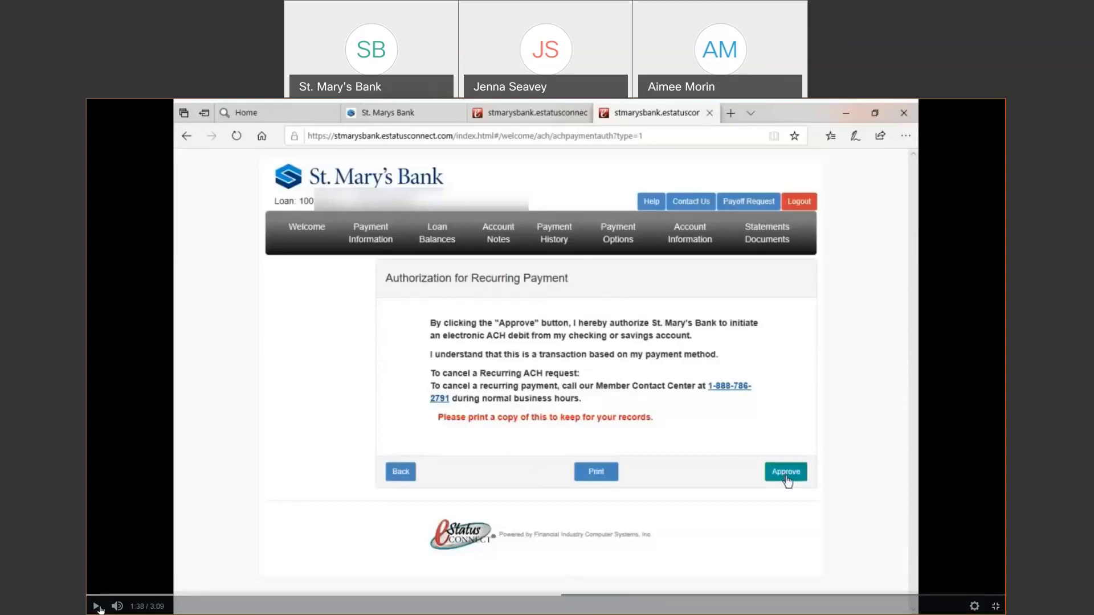
mouse_move(98, 608)
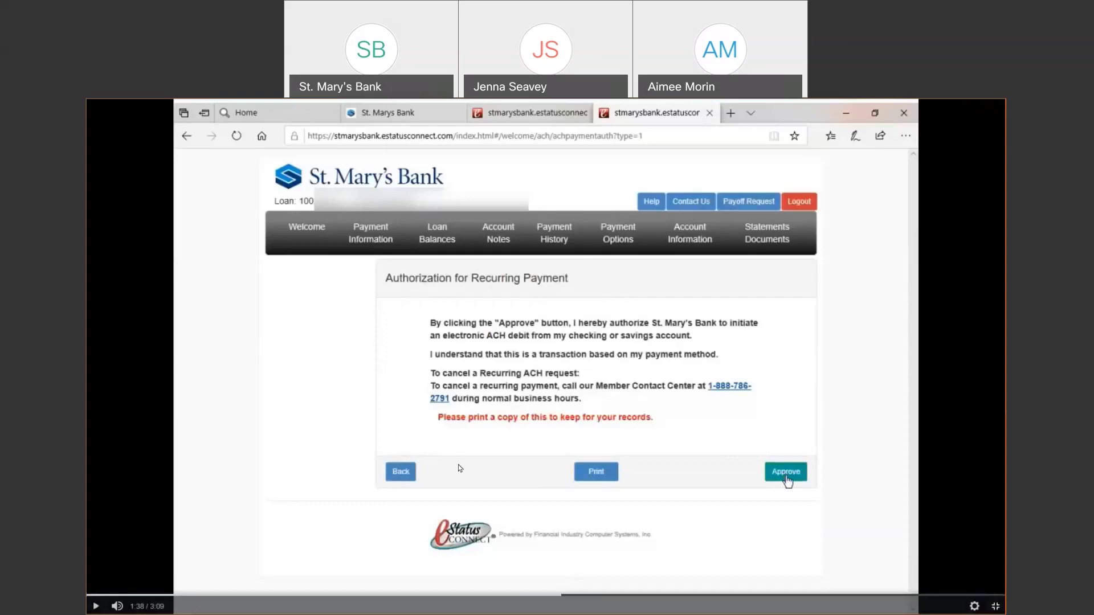
click(96, 607)
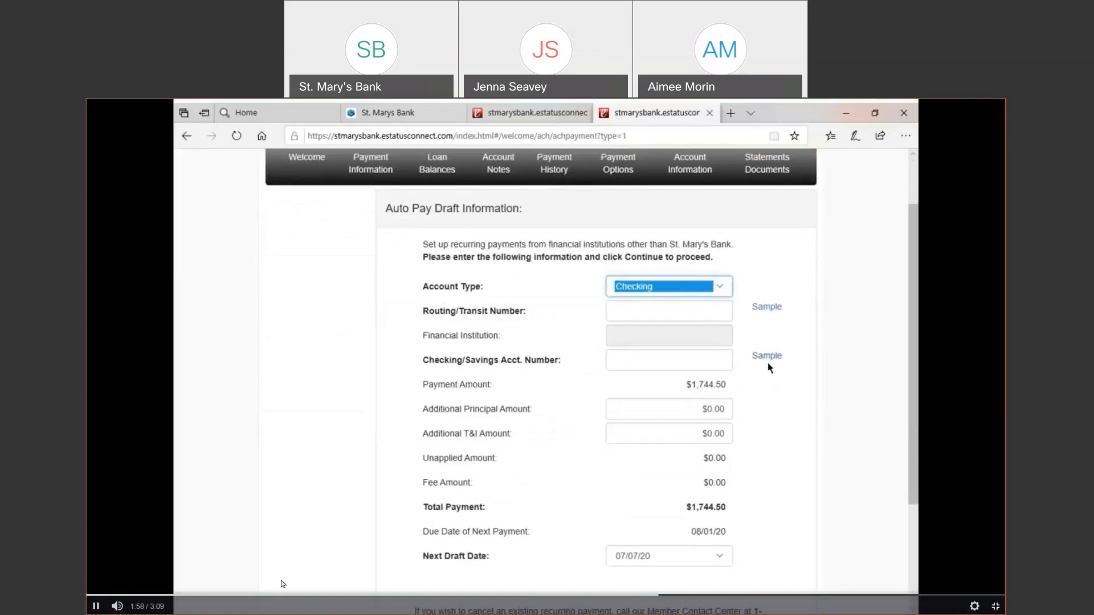
key(space)
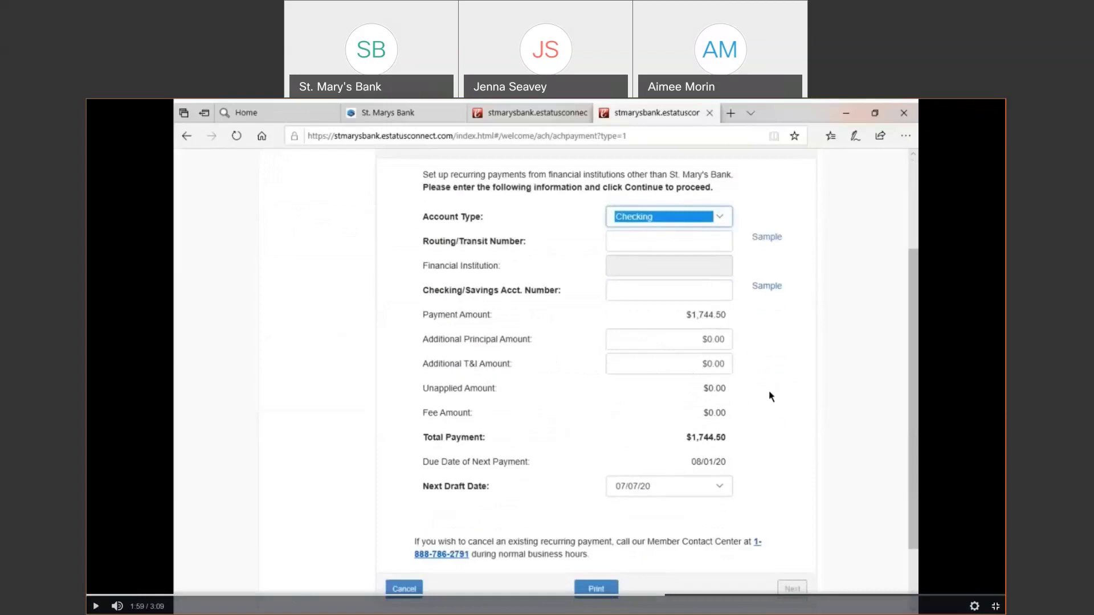
click(95, 607)
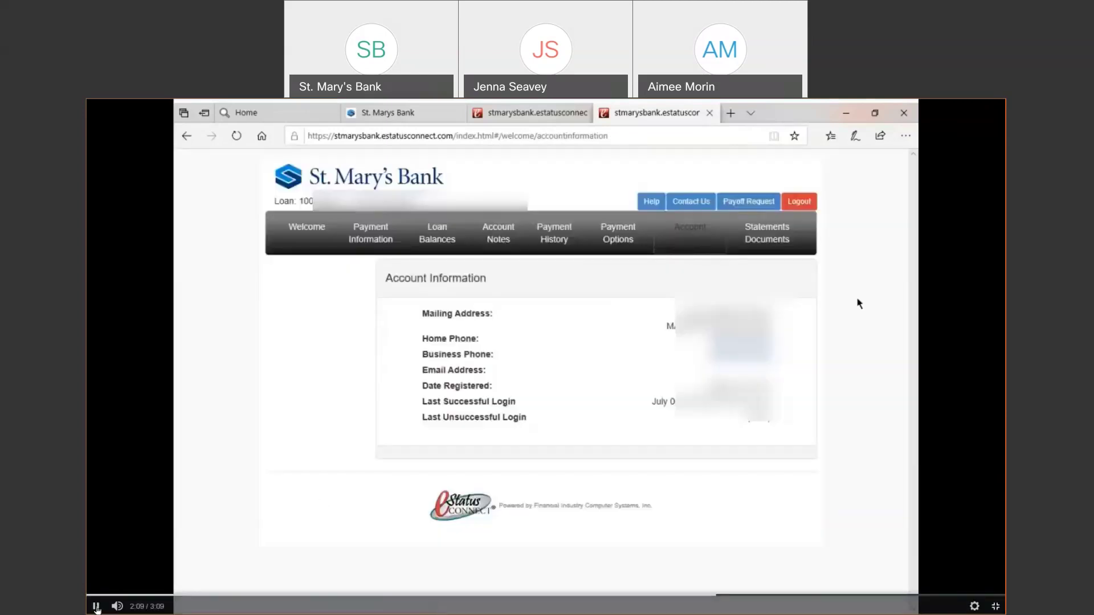
Pause on Account Information, then resume until the June 17, 2020 statement ($1,744.50 due) appears
click(96, 607)
click(709, 211)
click(95, 606)
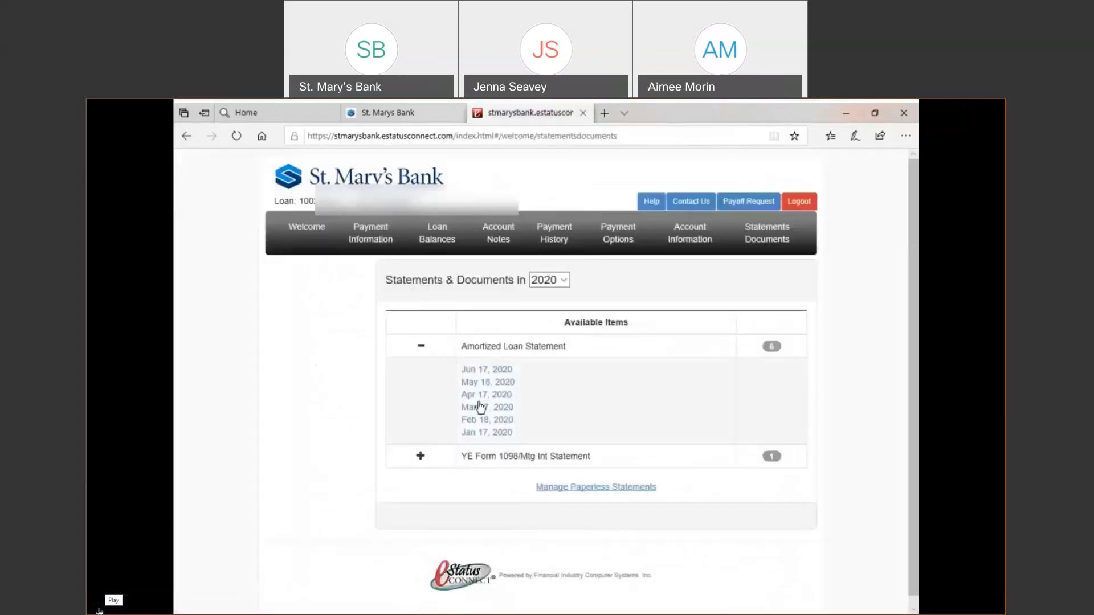
Pause on the 2020 statements list with YE Form 1098's Jan 6, 2020 entry expanded, then resume
click(99, 611)
click(99, 610)
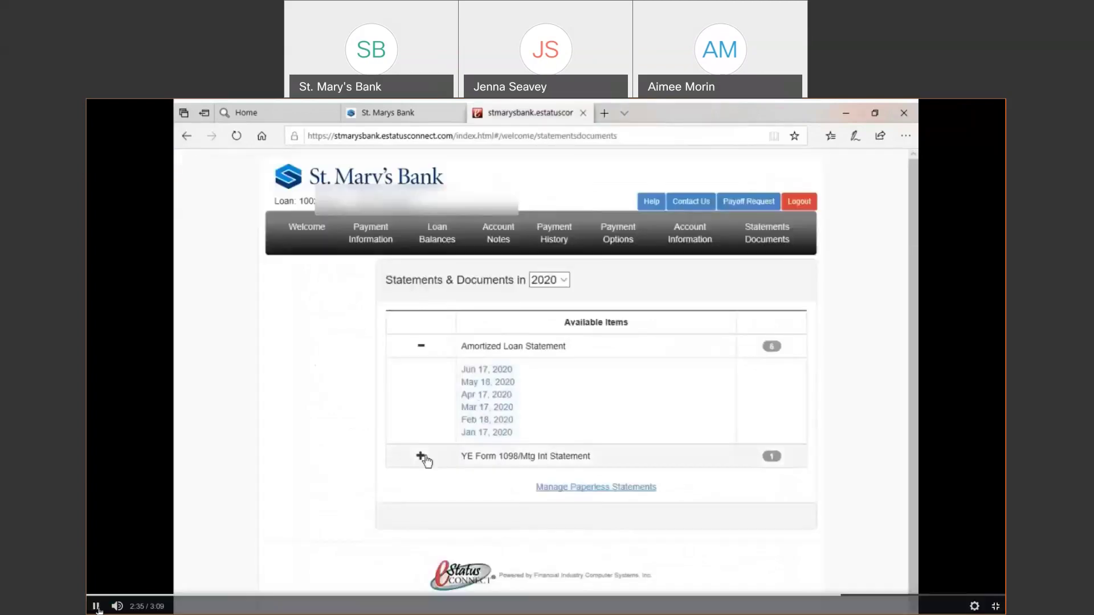
click(99, 611)
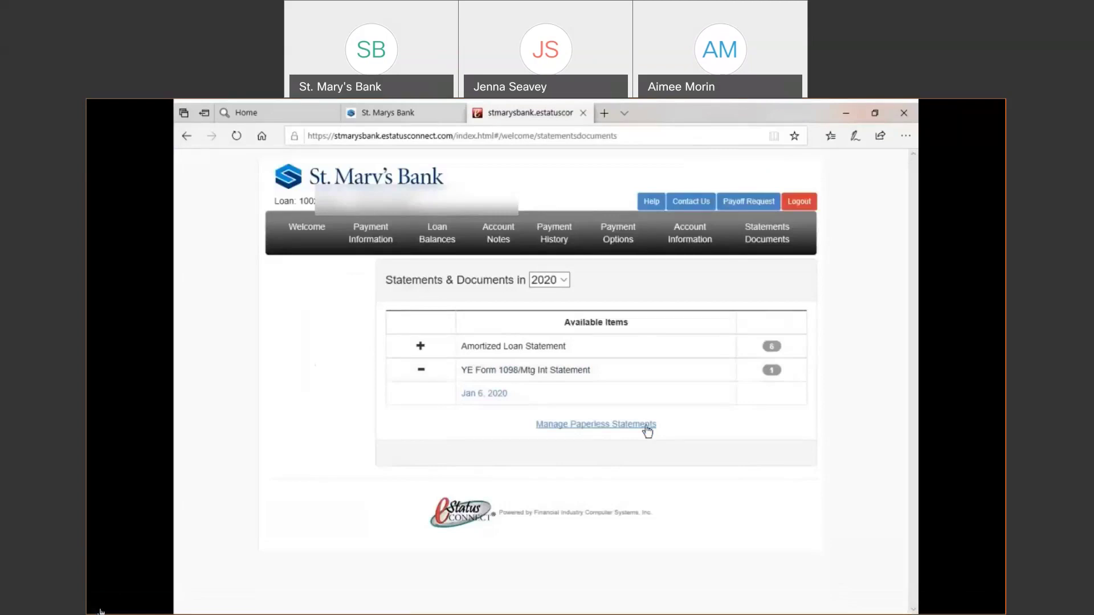
mouse_move(100, 609)
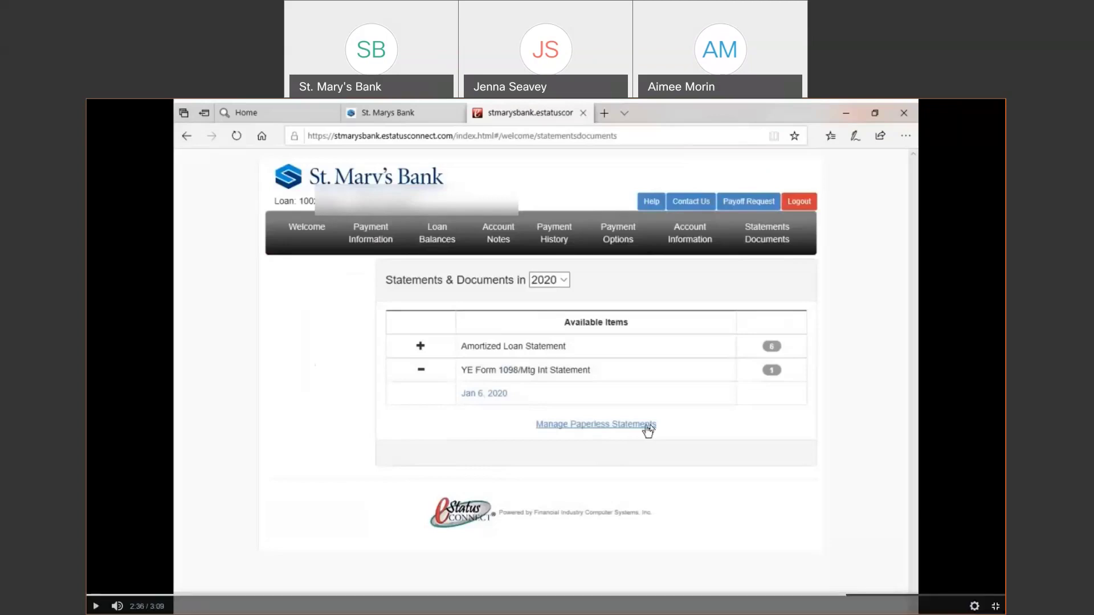
click(93, 606)
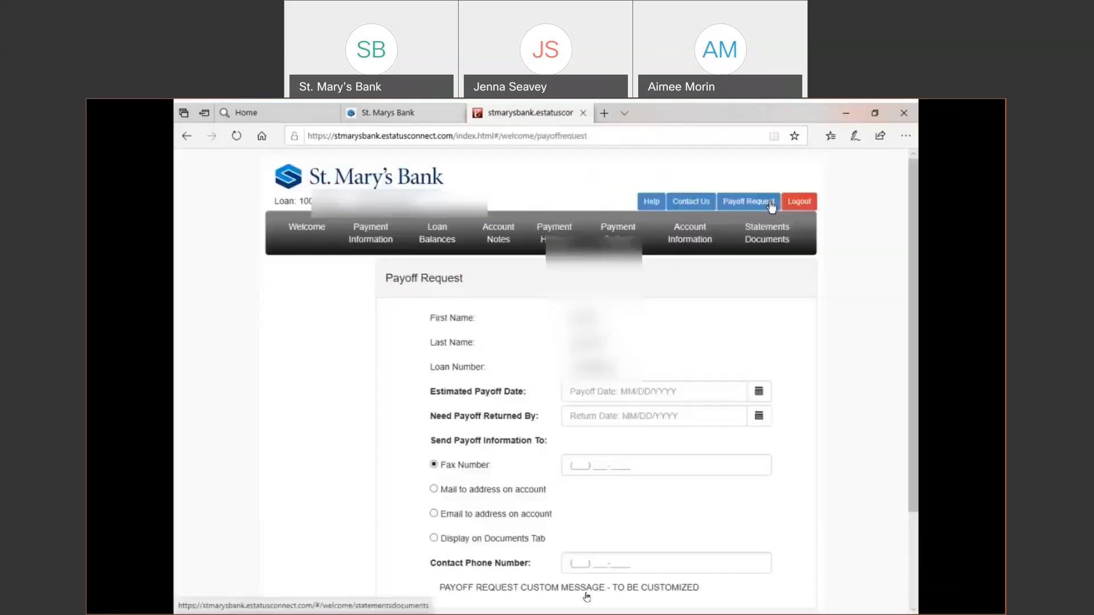
Let the tour video play past the Payoff Request form to its end
mouse_move(403, 586)
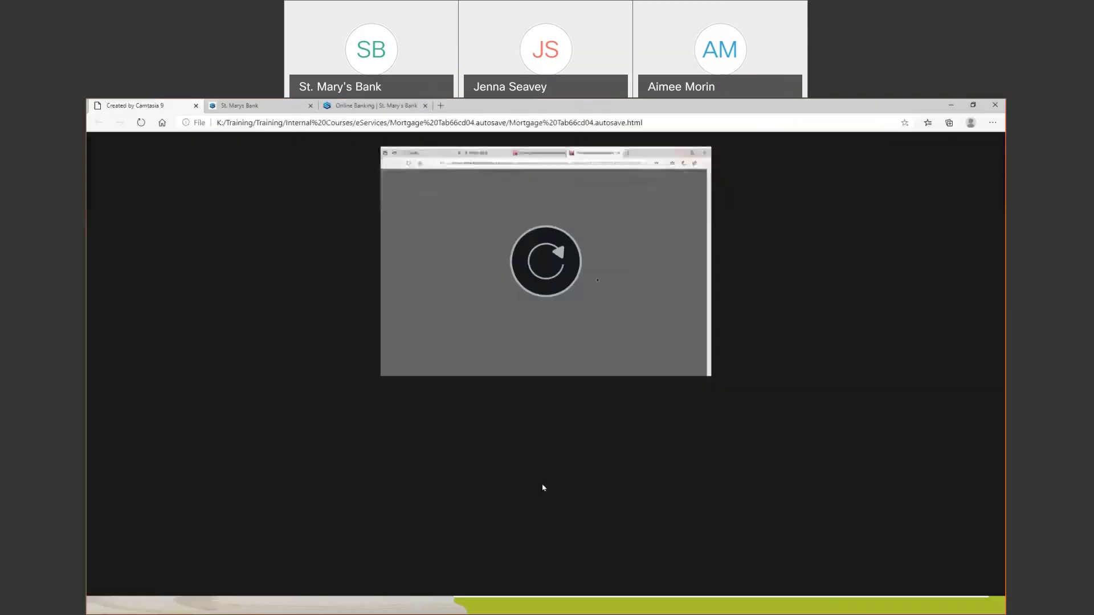
Bring the PowerPoint slide show back to the front and advance to the Mobile Banking slide
click(262, 108)
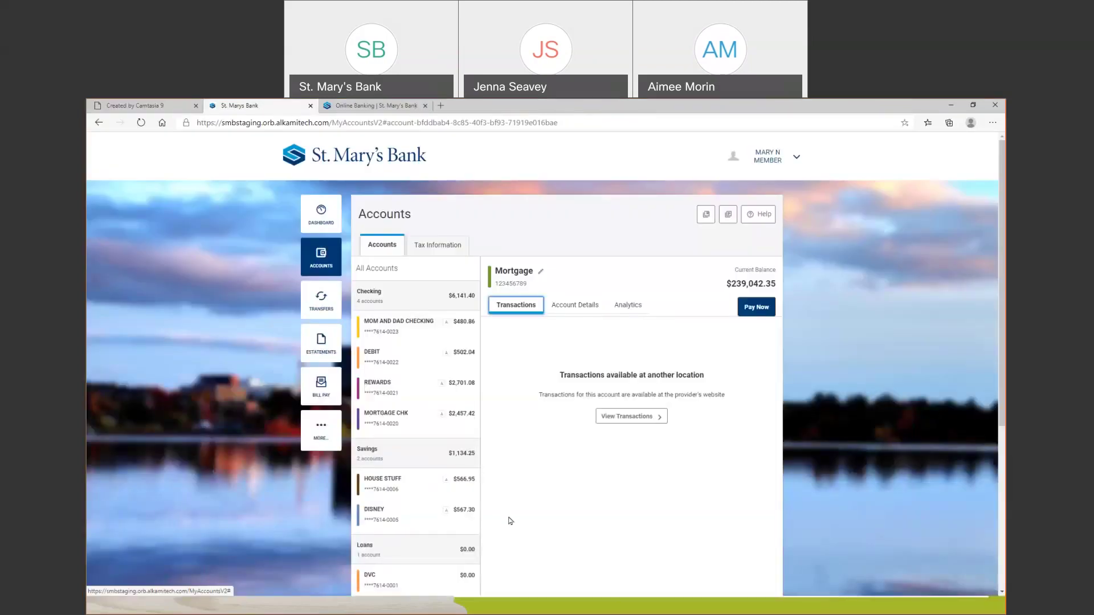
key(alt+Tab)
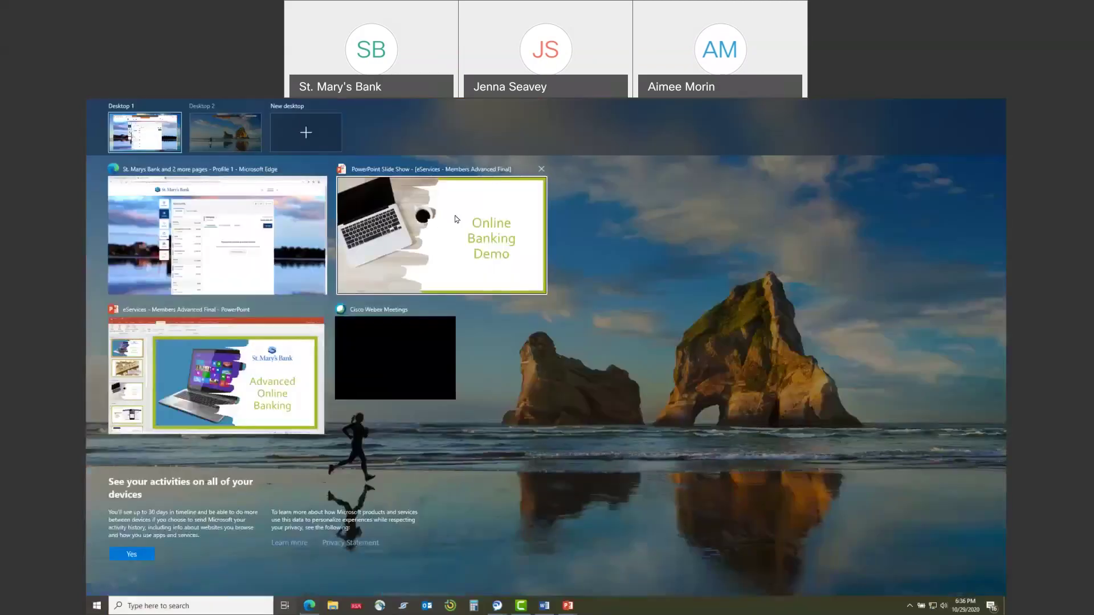
click(451, 231)
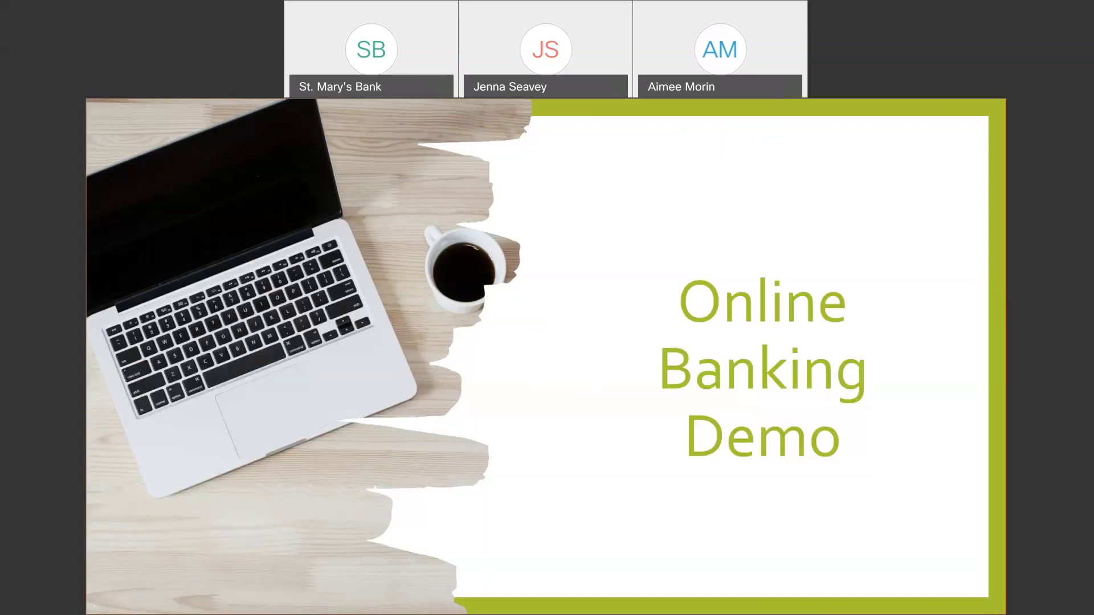
key(Right)
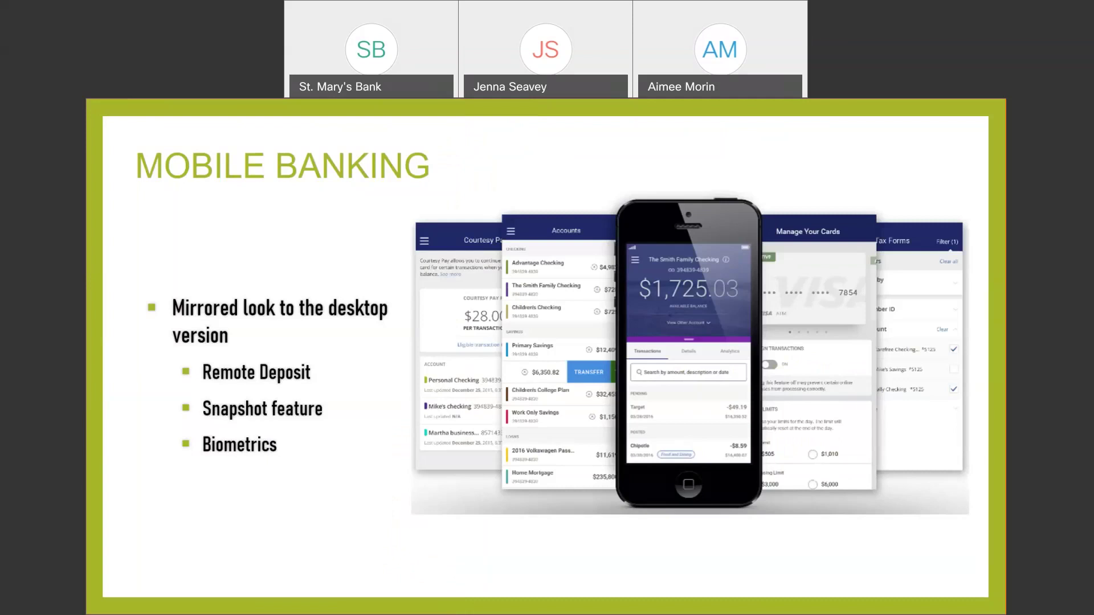